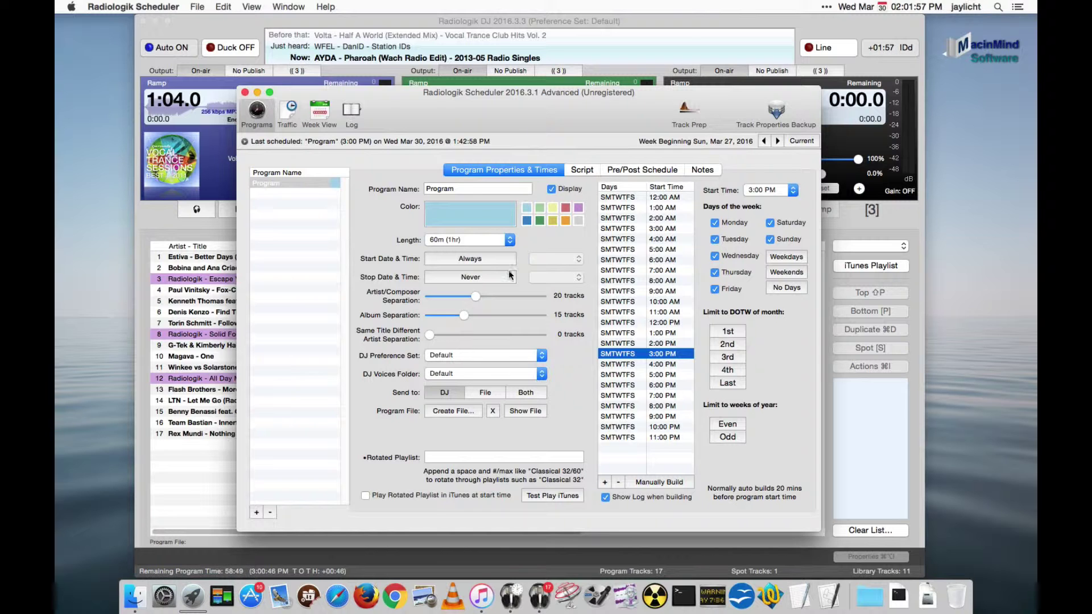
- Select the existing Program, view its 11-line script, and add two more programs
left_click(283, 199)
left_click(278, 184)
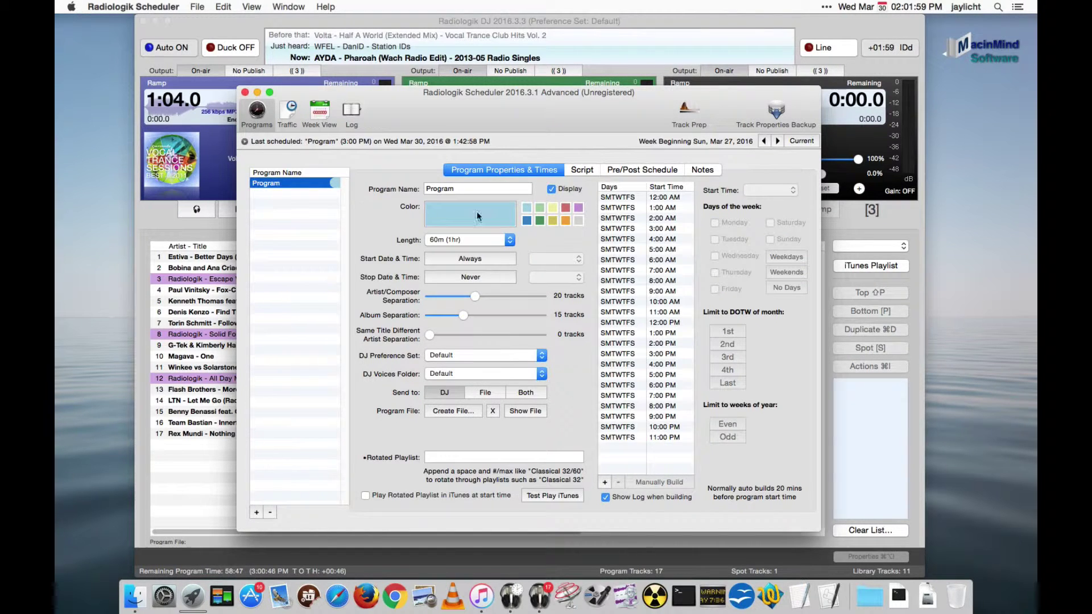
left_click(583, 169)
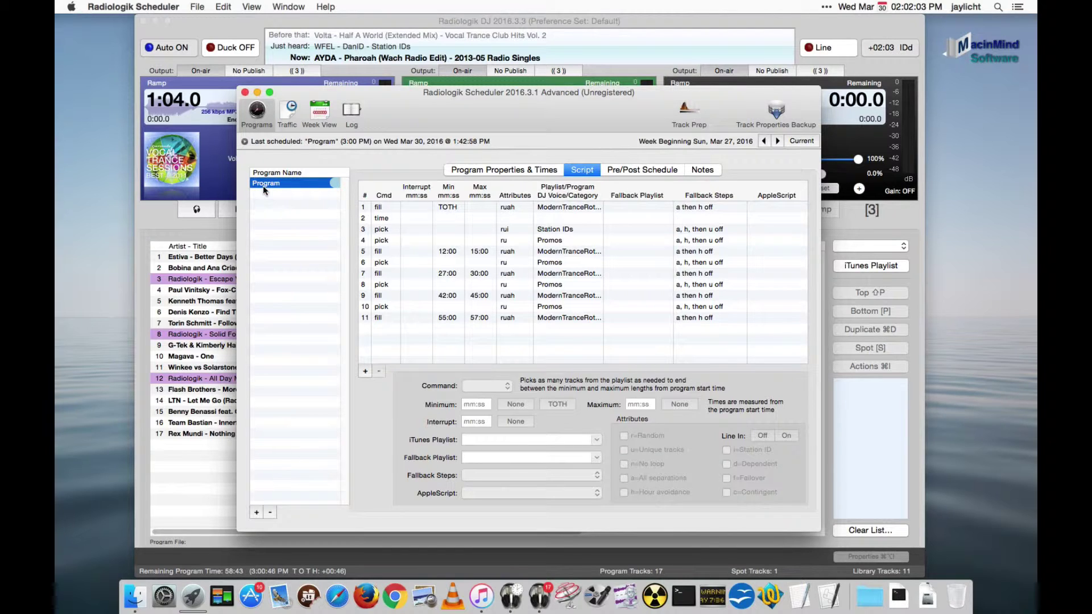
left_click(256, 513)
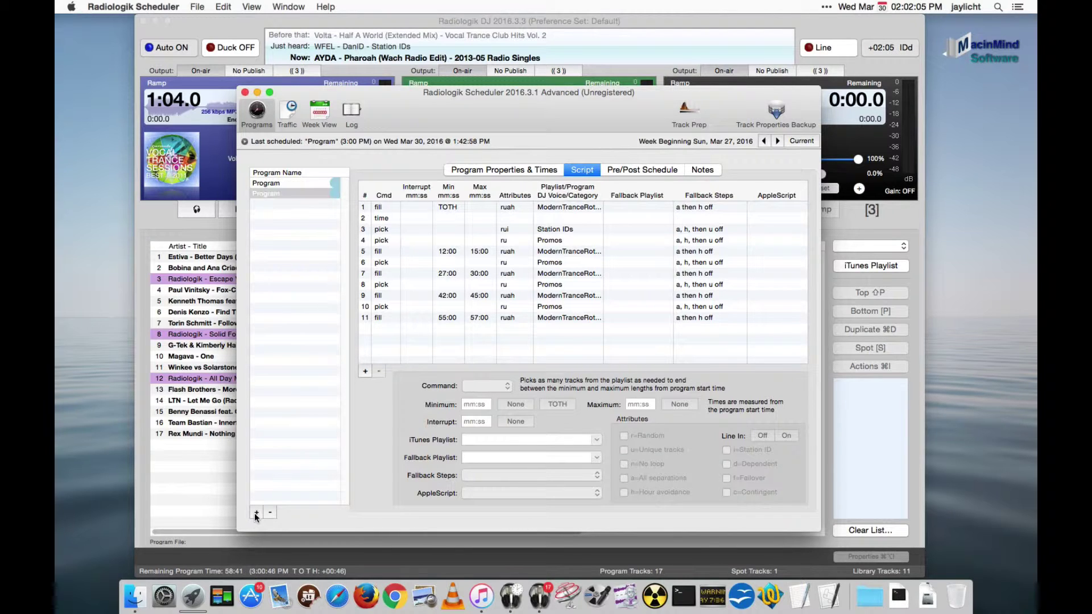
left_click(255, 513)
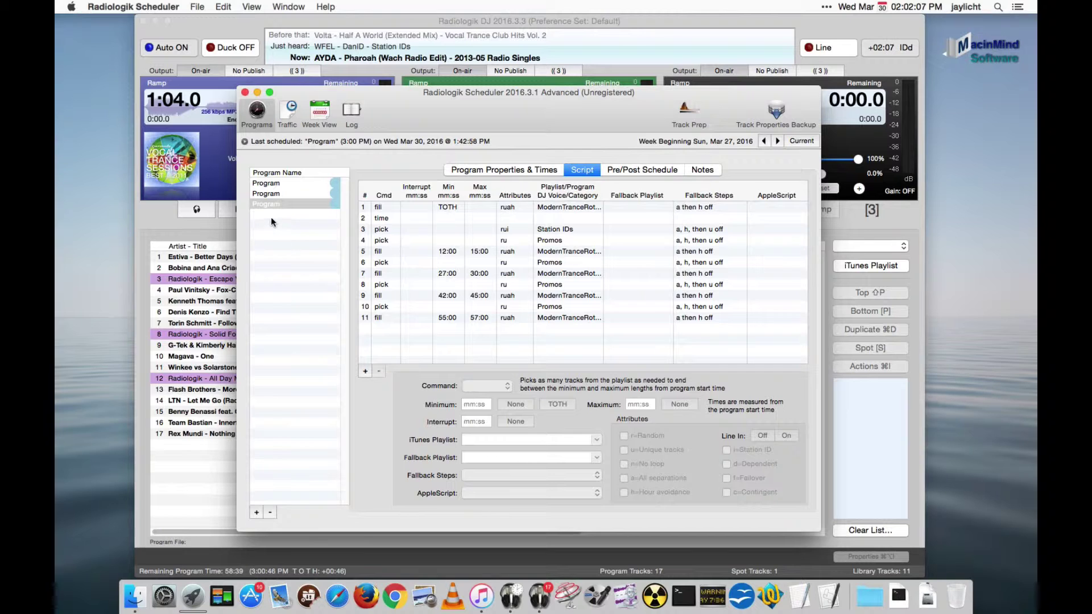
- Back in Program Properties & Times, rename the first program to Hour 1
left_click(536, 172)
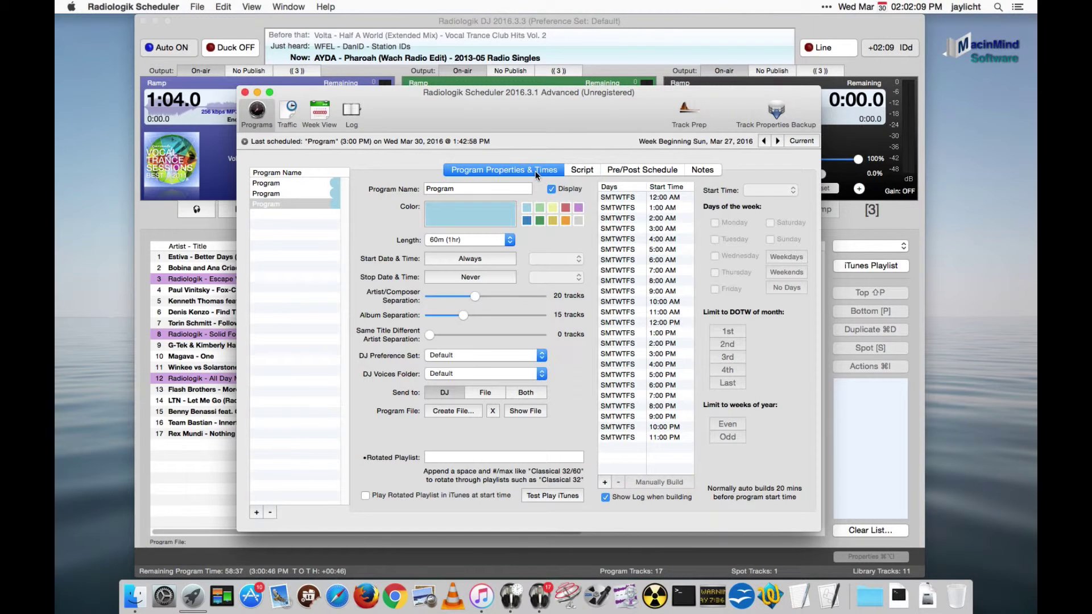
left_click(289, 184)
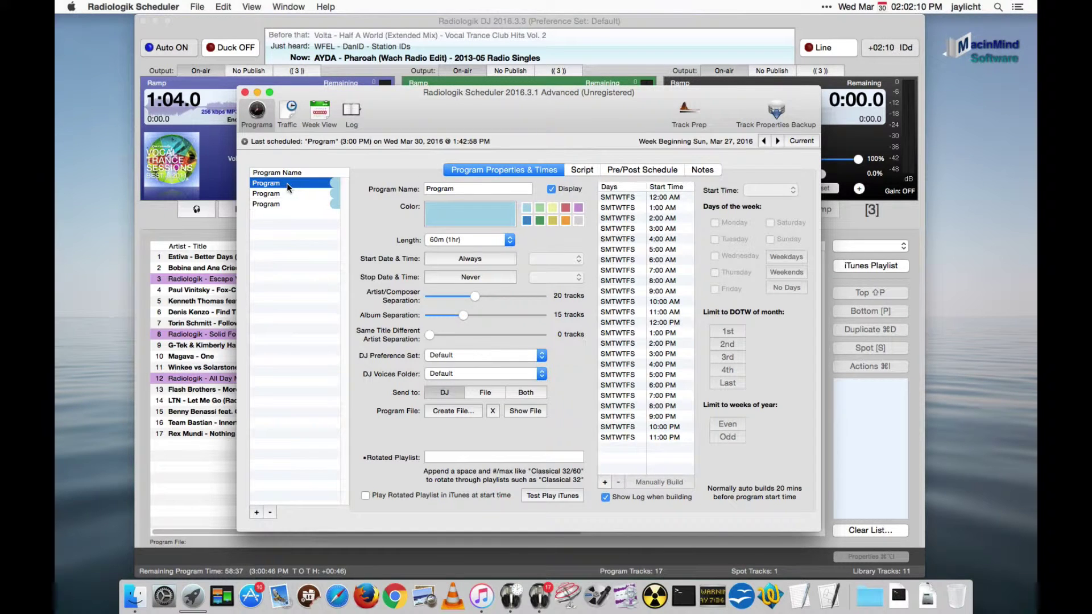
left_click(479, 188)
double_click(479, 189)
type("Hour 1")
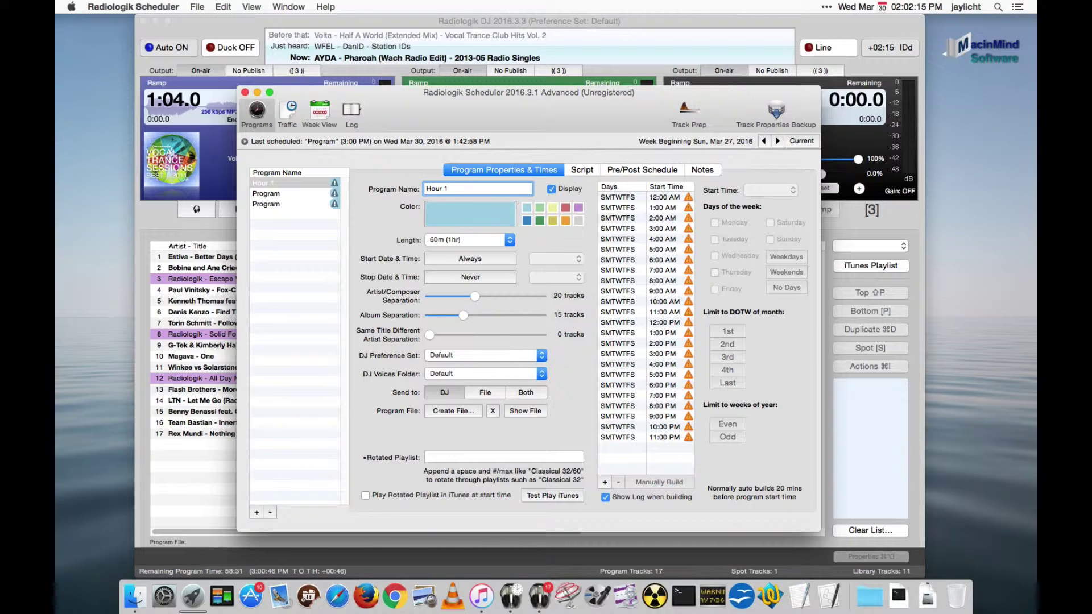
- Rename the second and third programs to Hour 2 and Hour 3
left_click(284, 197)
double_click(458, 187)
type("Hour 2")
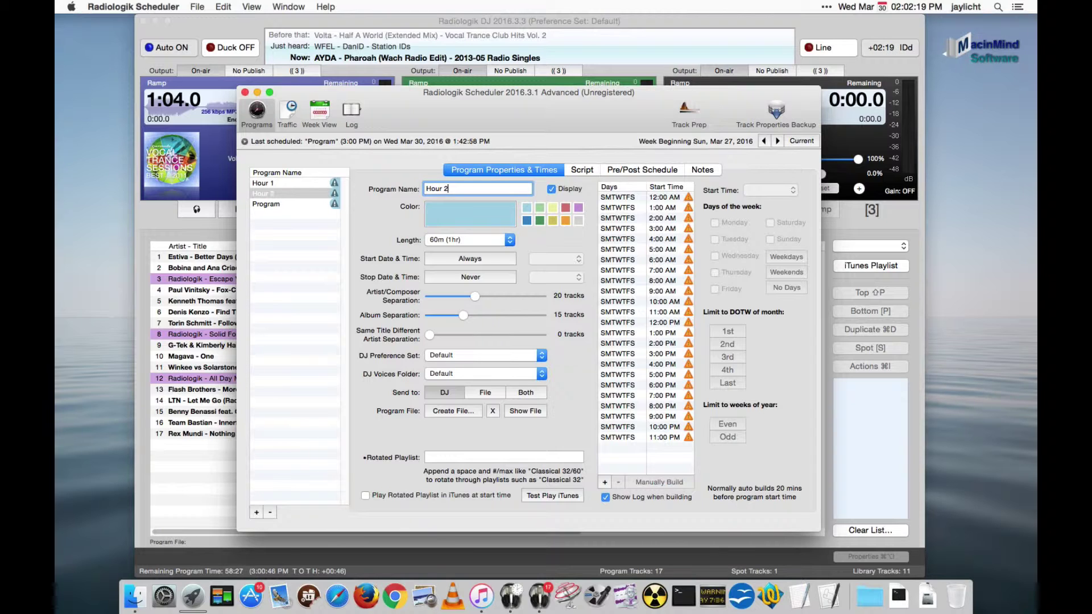
left_click(283, 204)
double_click(457, 188)
type("Hou4")
key("BackSpace")
type("r 3")
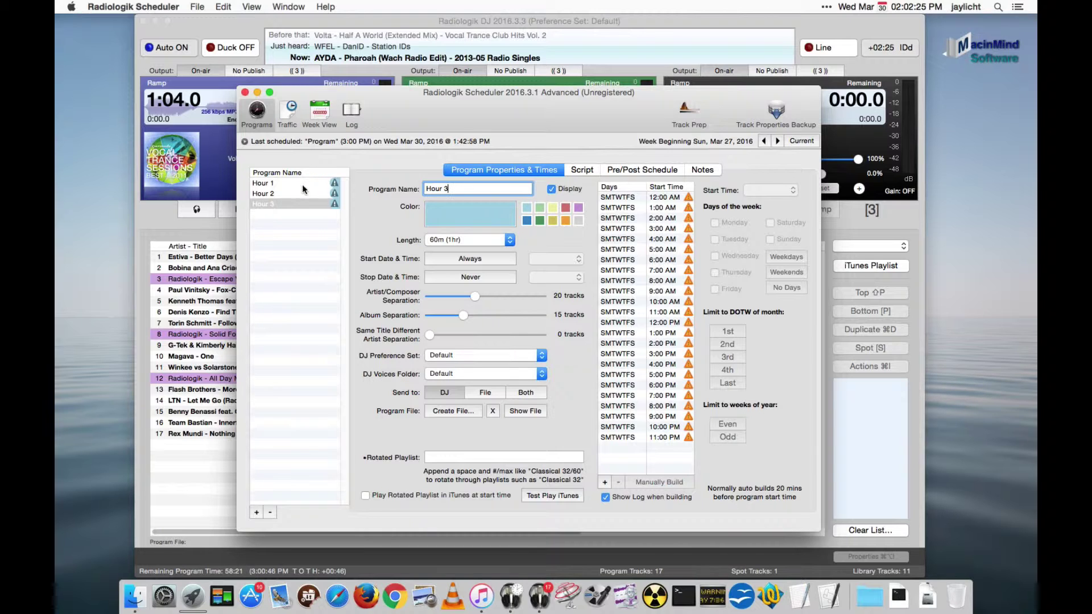
left_click(302, 183)
- Remove Hour 1's extra start times and set its remaining start to 3:00 PM
left_click(663, 197)
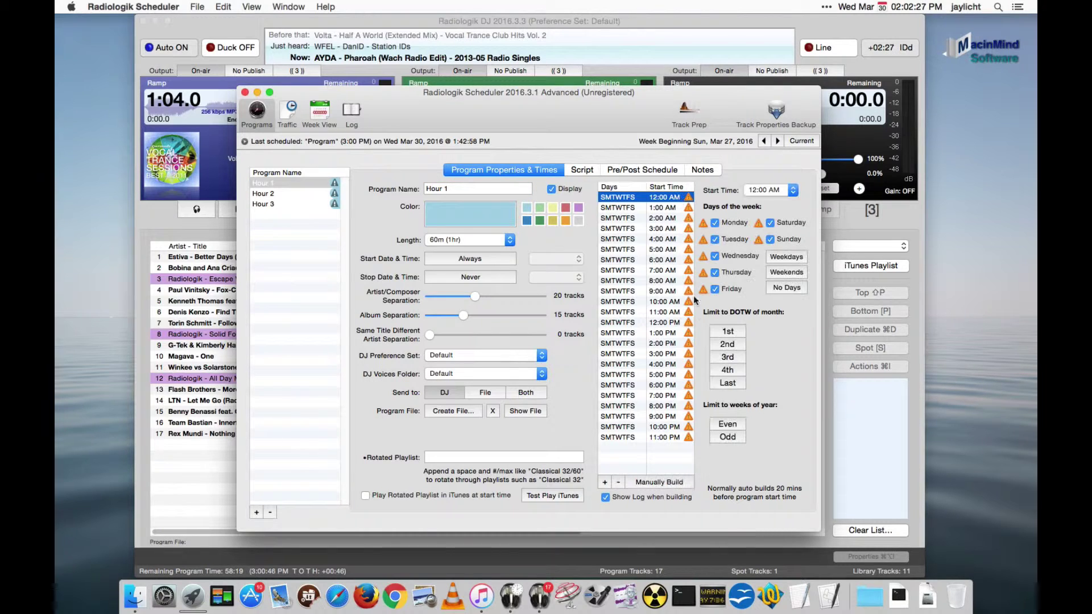
left_click(618, 482)
left_click(617, 482)
left_click(618, 482)
left_click(618, 482)
left_click(618, 482)
left_click(618, 483)
left_click(618, 482)
left_click(618, 482)
left_click(618, 484)
left_click(618, 483)
left_click(618, 483)
left_click(618, 483)
left_click(618, 483)
left_click(618, 483)
left_click(618, 482)
left_click(618, 482)
left_click(618, 482)
left_click(618, 482)
left_click(618, 482)
left_click(618, 482)
left_click(618, 482)
left_click(618, 482)
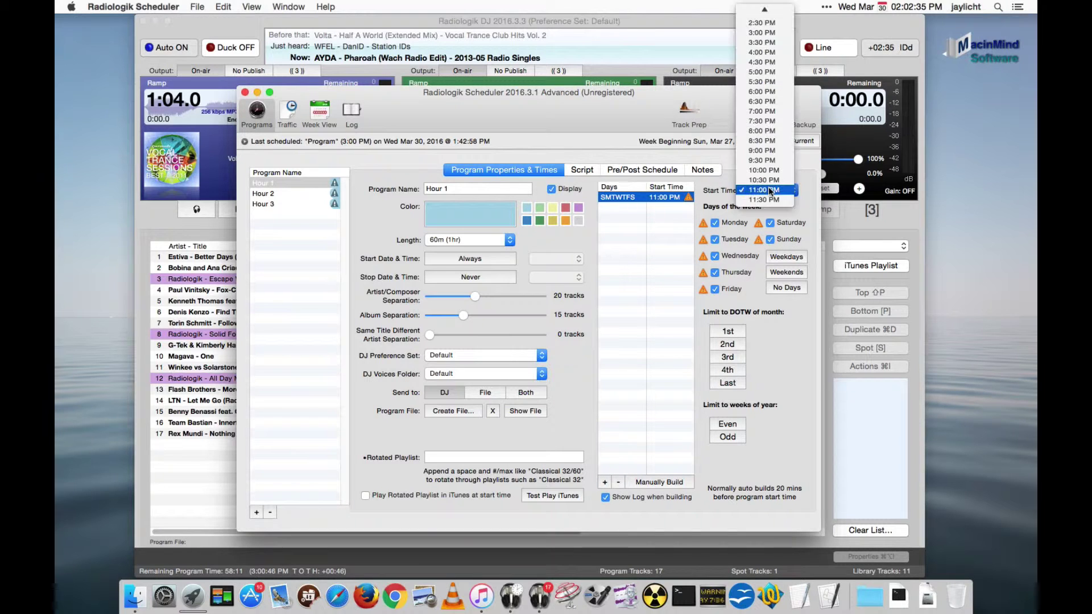
left_click(770, 190)
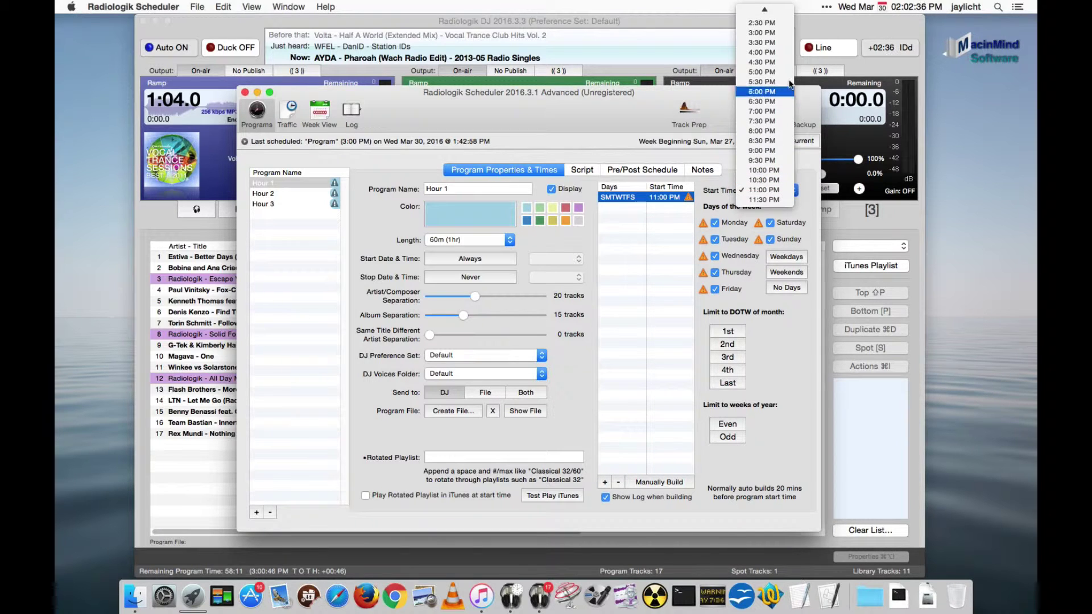
left_click(780, 34)
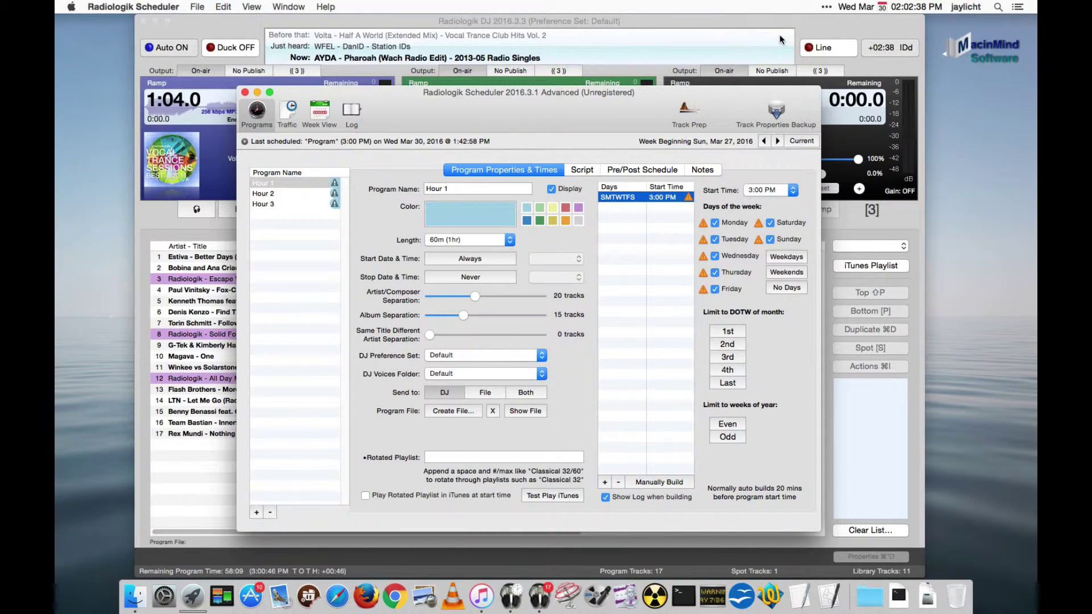
- Trim Hour 2's start times down to a single daily 4:00 PM start
left_click(281, 194)
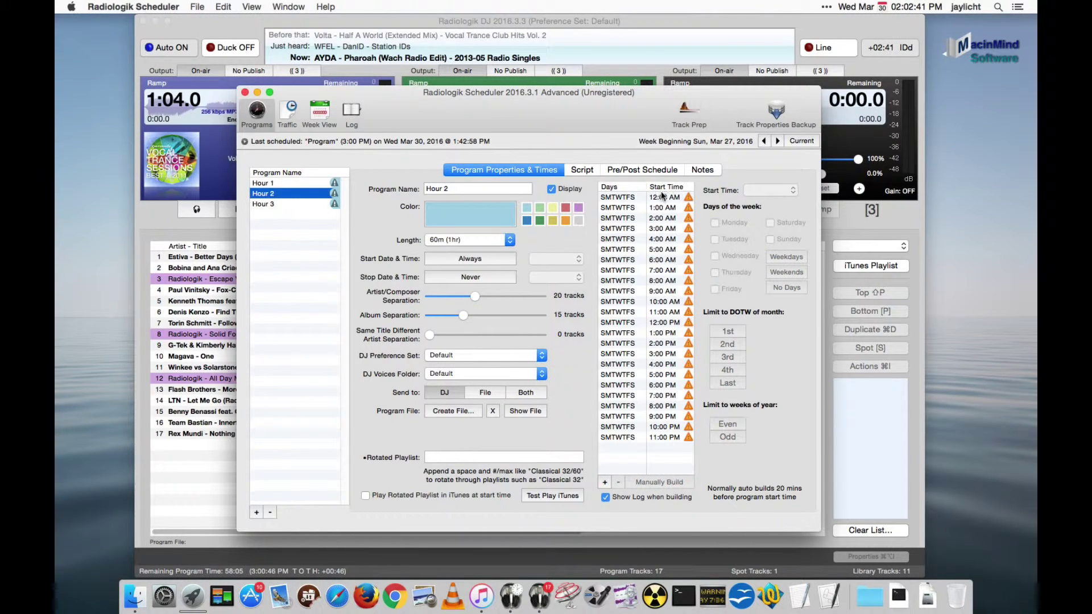
left_click(619, 482)
left_click(619, 482)
left_click(620, 482)
left_click(619, 482)
left_click(619, 482)
left_click(619, 482)
left_click(619, 482)
left_click(620, 482)
left_click(619, 483)
left_click(619, 482)
left_click(619, 482)
left_click(619, 482)
left_click(619, 482)
left_click(619, 482)
left_click(662, 271)
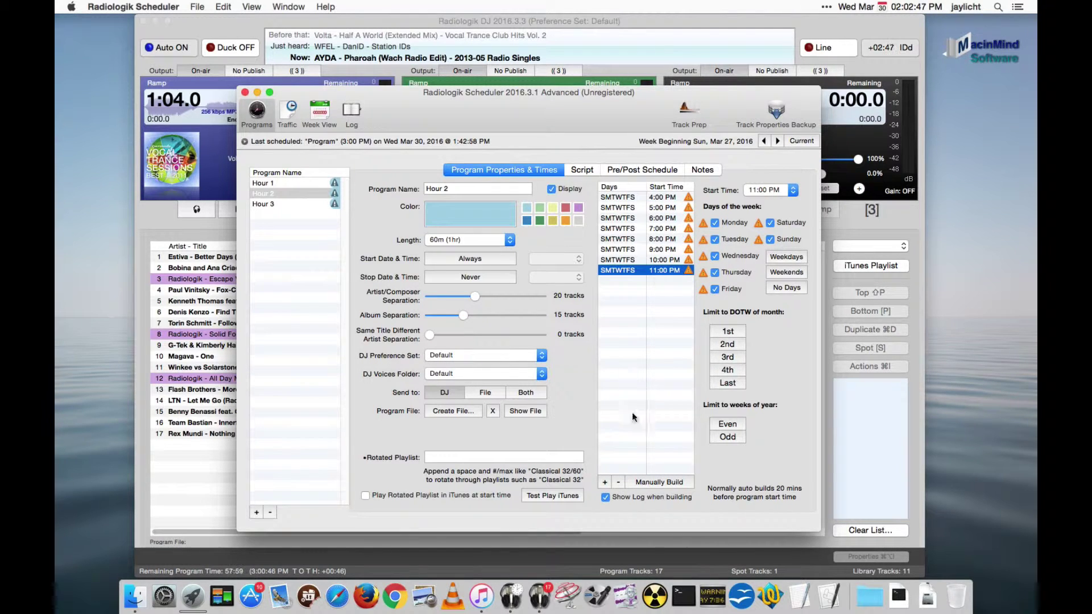
left_click(618, 482)
left_click(618, 483)
left_click(618, 482)
left_click(618, 482)
left_click(618, 482)
left_click(618, 482)
left_click(618, 482)
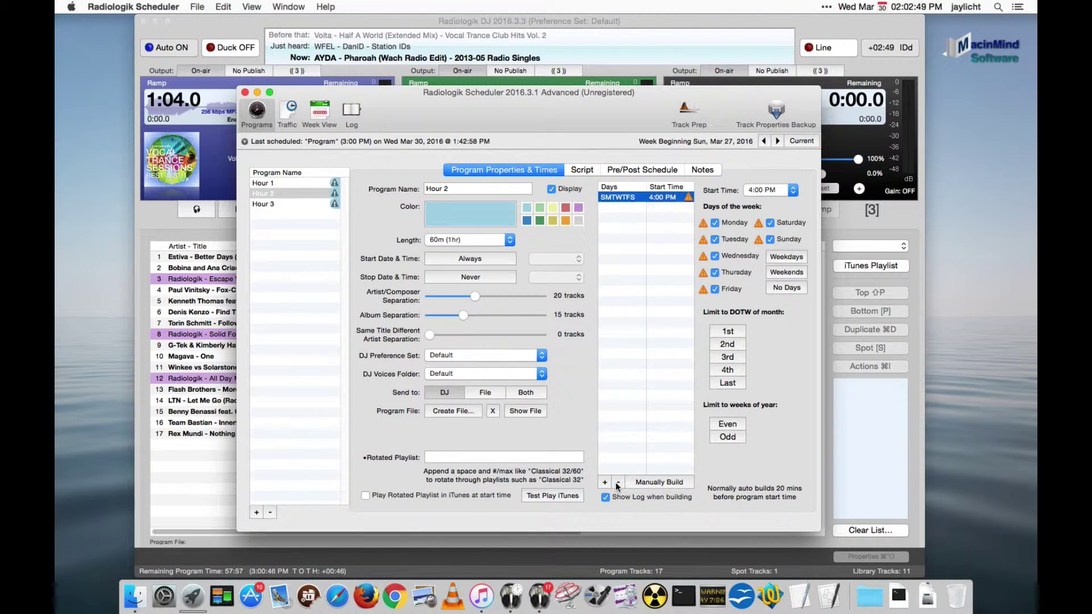
- Trim Hour 3's start times down to a single daily 5:00 PM start
left_click(279, 206)
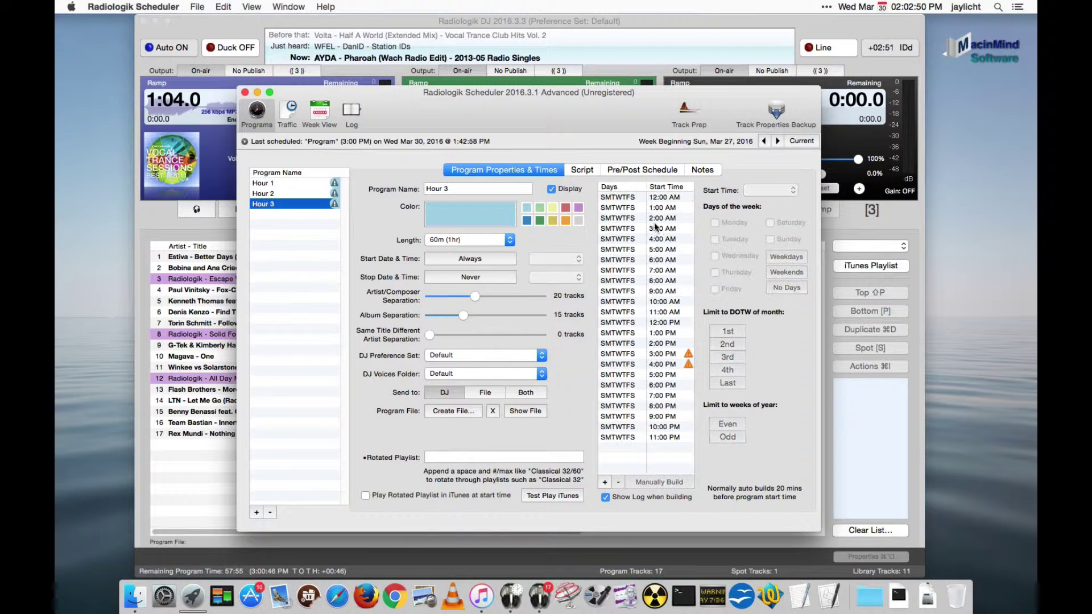
left_click(675, 198)
left_click(618, 482)
left_click(618, 482)
left_click(618, 483)
left_click(618, 482)
left_click(618, 482)
left_click(618, 482)
left_click(617, 482)
left_click(619, 483)
left_click(619, 482)
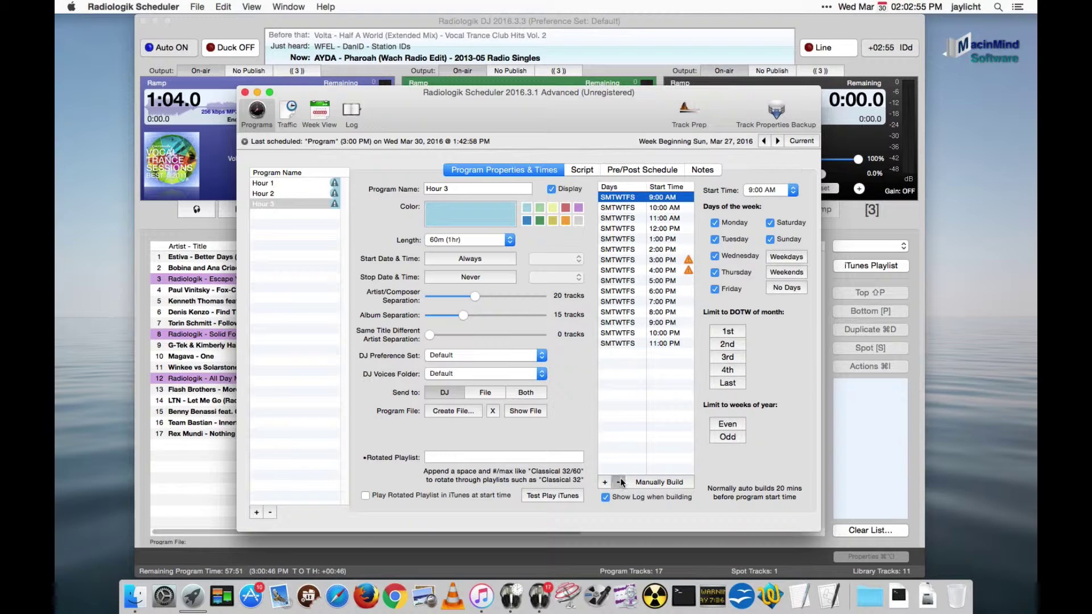
left_click(619, 482)
left_click(619, 482)
left_click(619, 483)
left_click(620, 482)
left_click(619, 482)
left_click(619, 482)
left_click(619, 482)
left_click(619, 482)
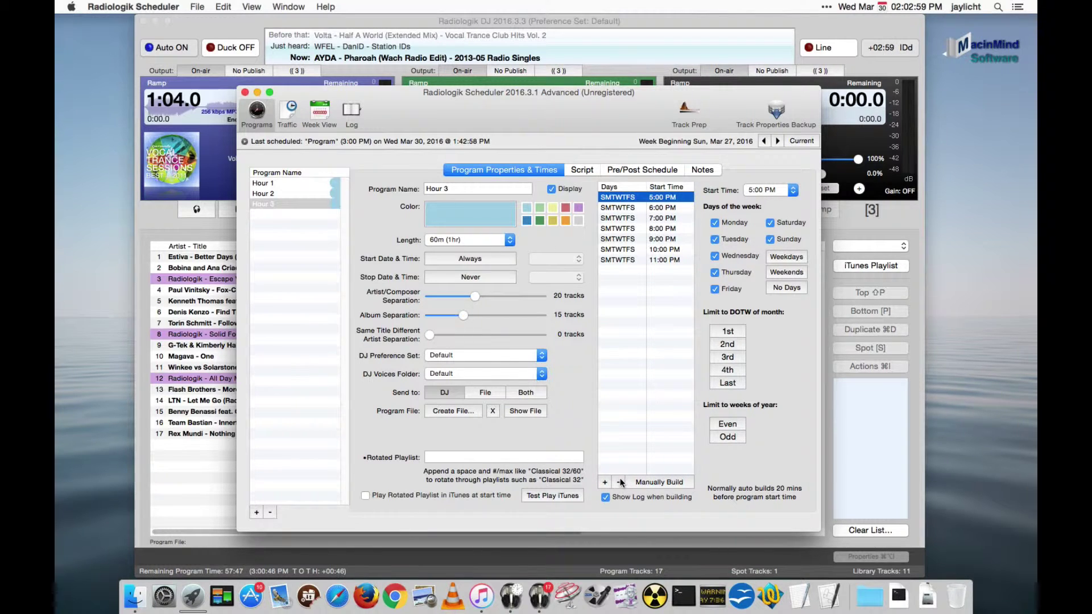
left_click(662, 259)
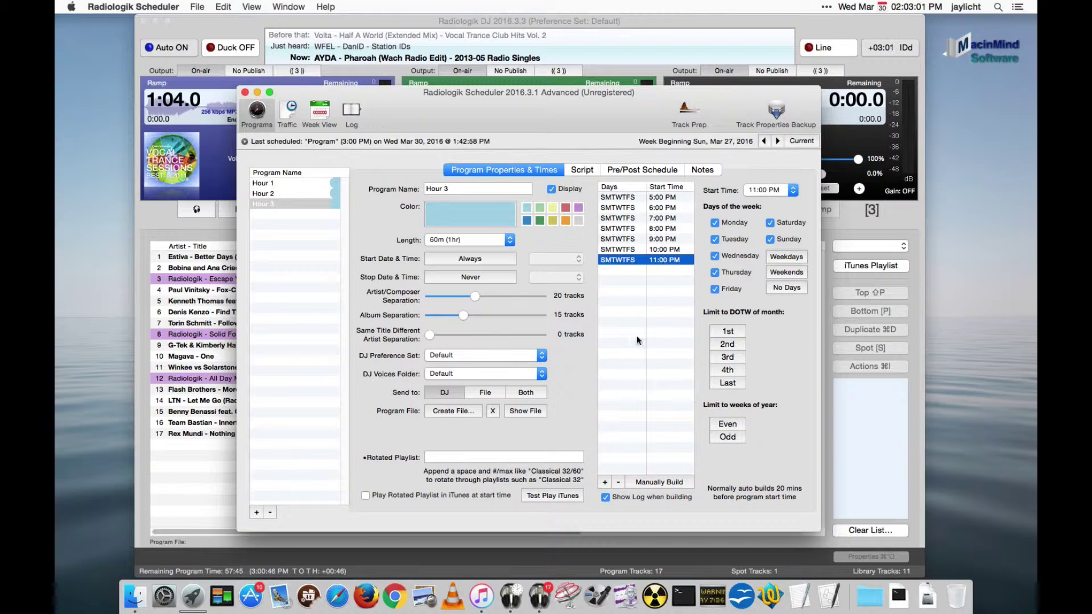
left_click(618, 482)
left_click(618, 482)
left_click(618, 482)
left_click(619, 482)
left_click(619, 482)
left_click(619, 482)
- Review the 3, 4 and 5 PM start times of Hours 1–3, then show Hour 1's script
left_click(286, 182)
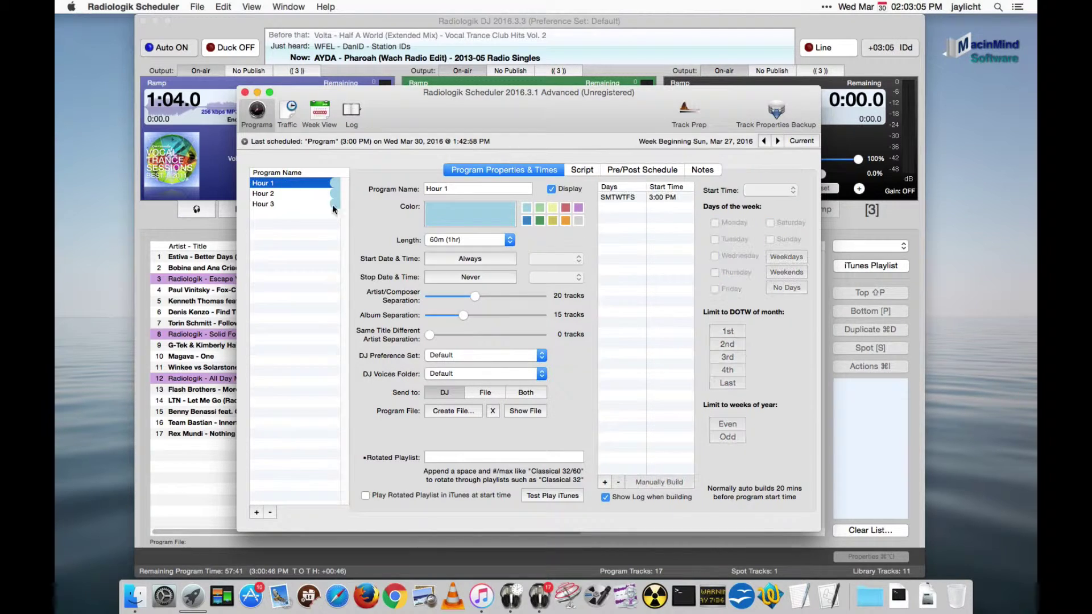
left_click(286, 194)
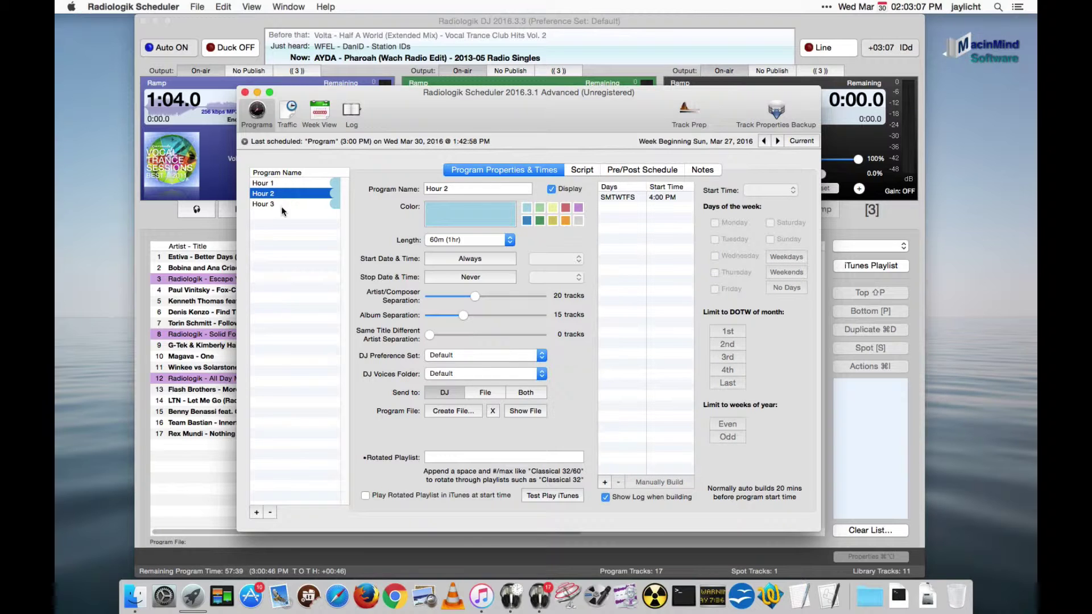
left_click(283, 205)
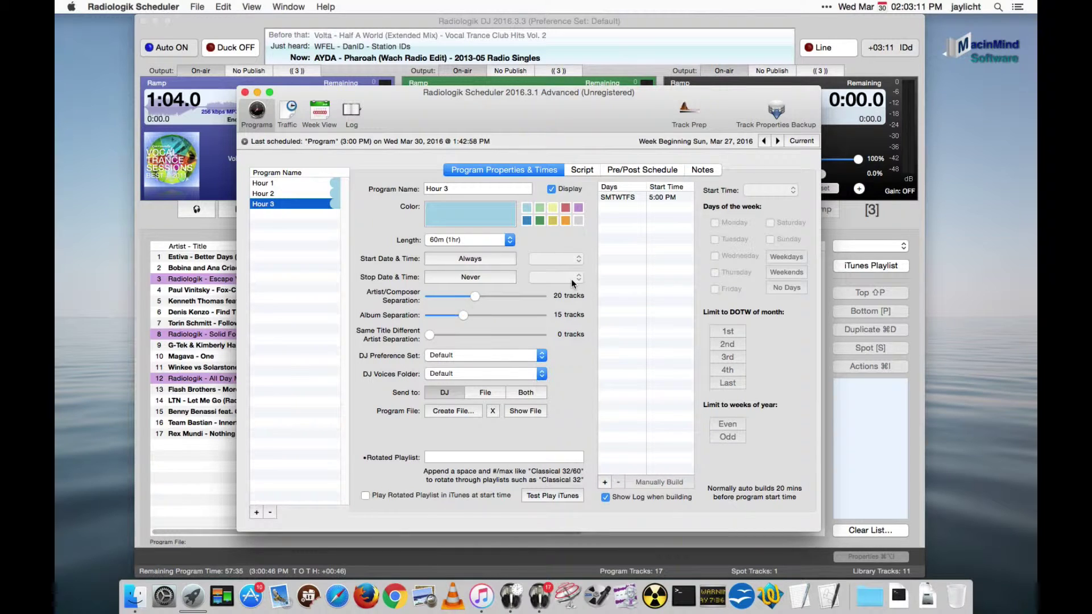
left_click(290, 184)
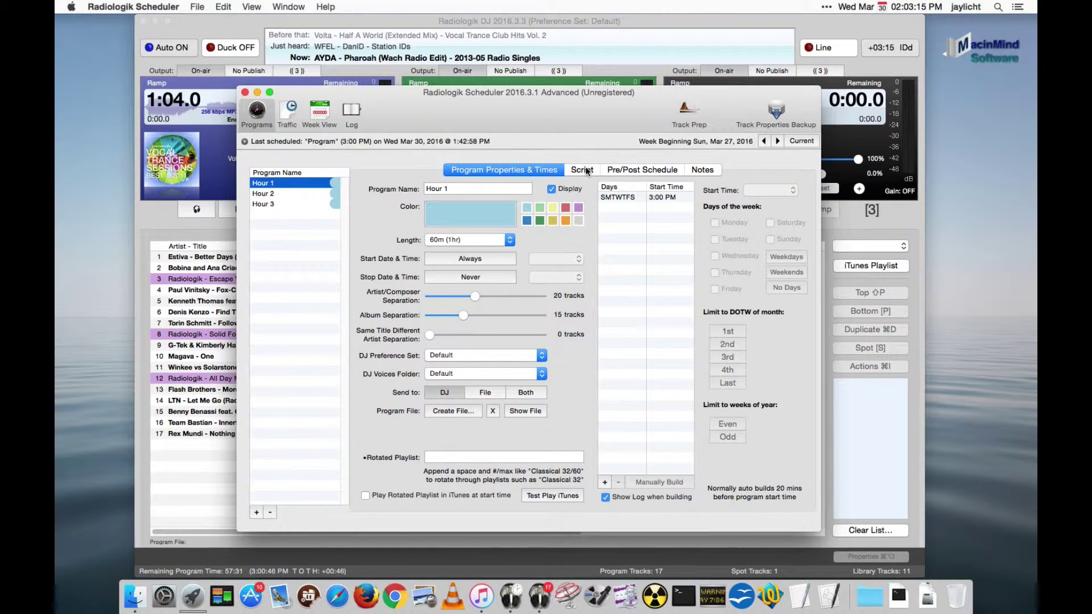
left_click(586, 169)
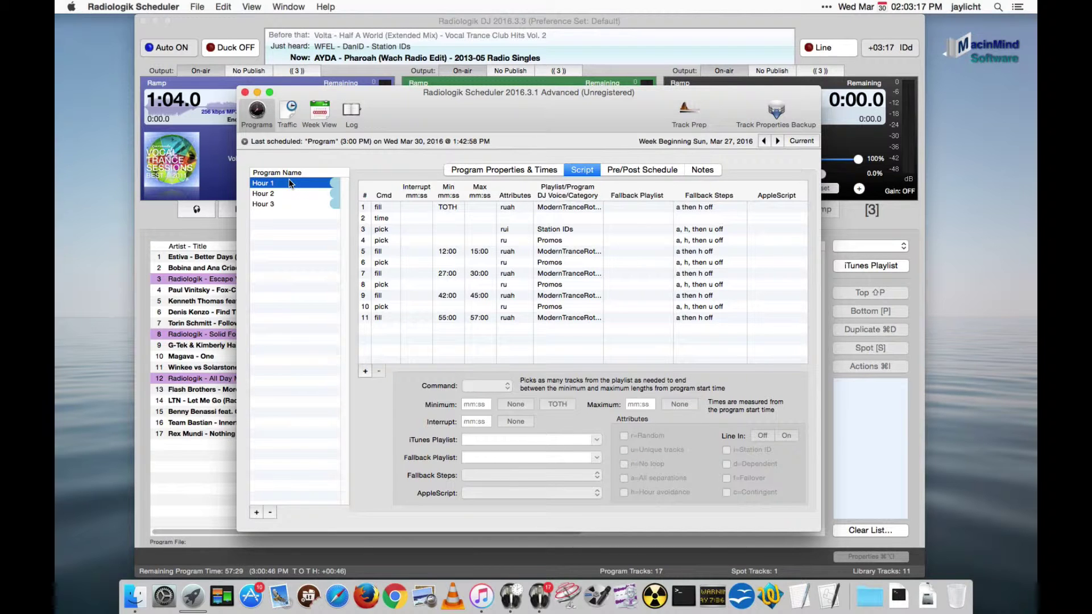
left_click_drag(405, 100, 592, 85)
left_click(547, 22)
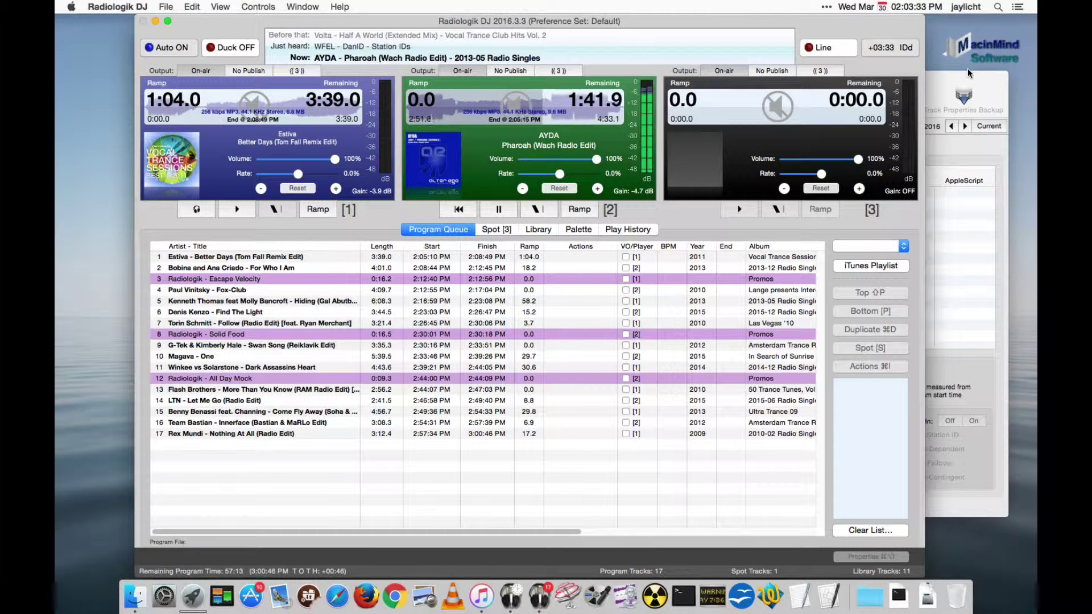
left_click(969, 82)
left_click_drag(749, 78, 599, 68)
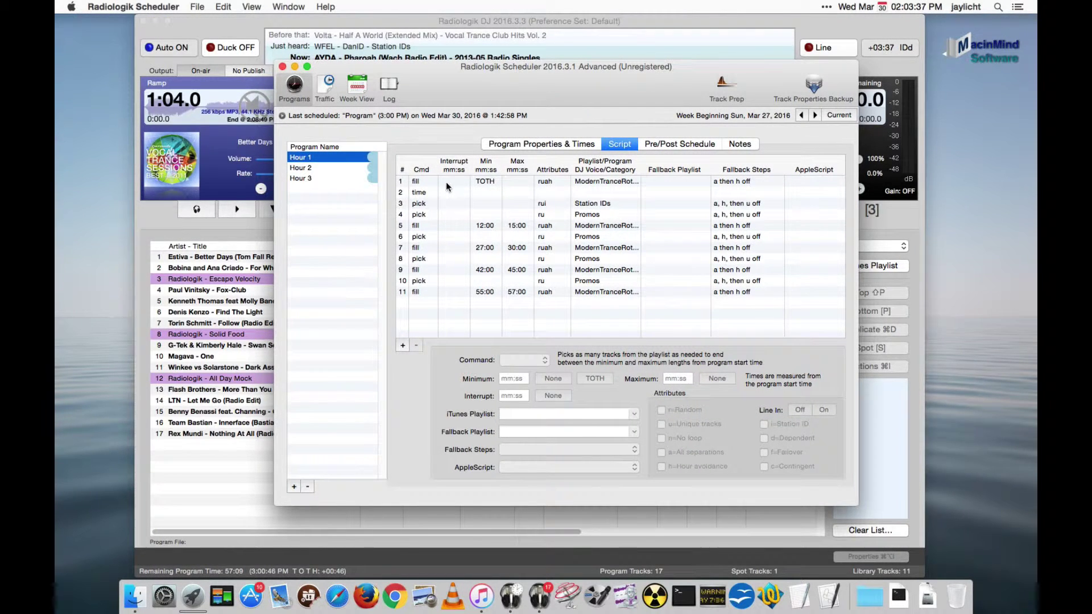
- Delete the opening fill TOTH line from Hour 1's script
left_click(430, 182)
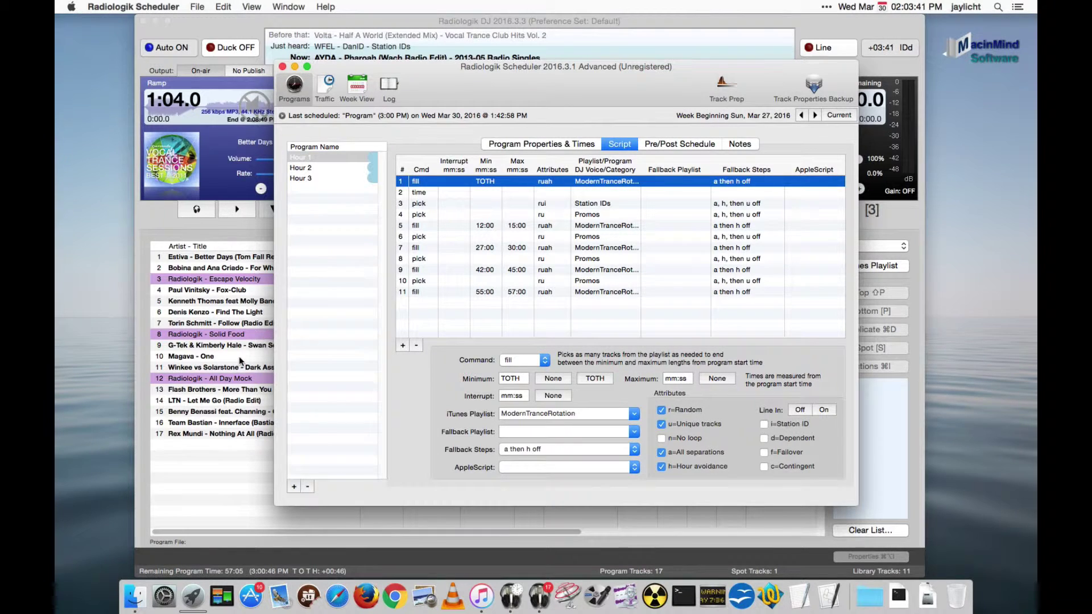
left_click(417, 347)
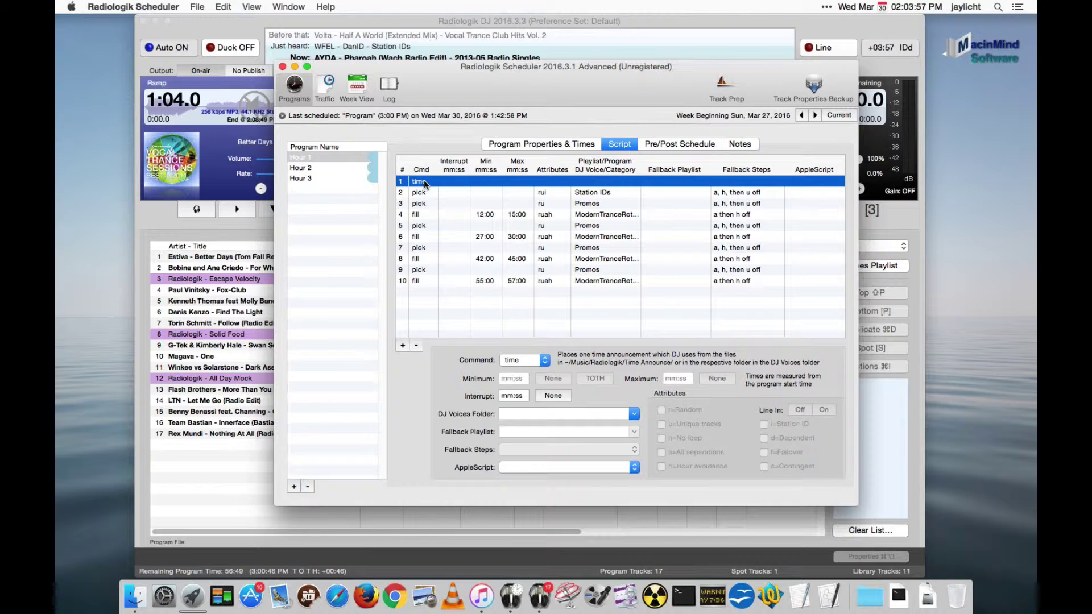
- Set the time announcement's interrupt time to 00:00
left_click(524, 399)
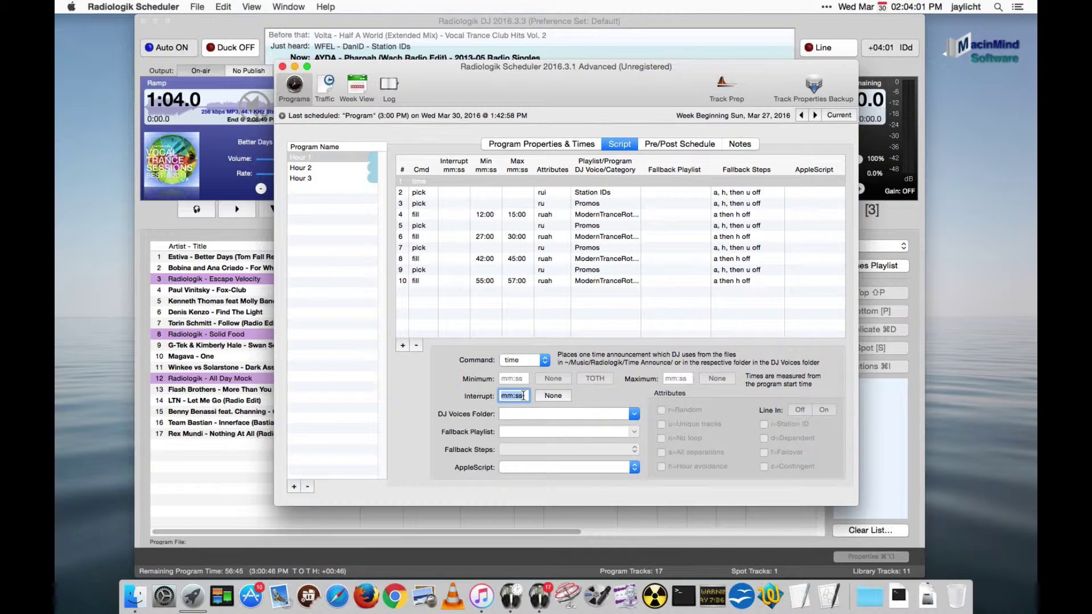
type("00:00")
left_click(468, 182)
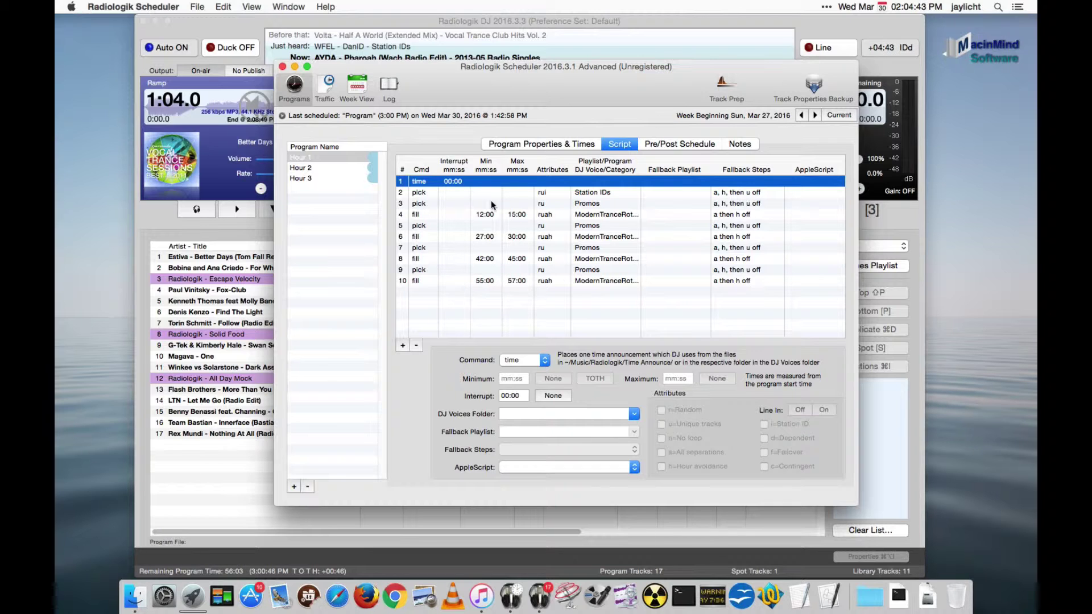
- Switch to Hour 3's script and inspect its closing 55:00–57:00 fill line
left_click(301, 168)
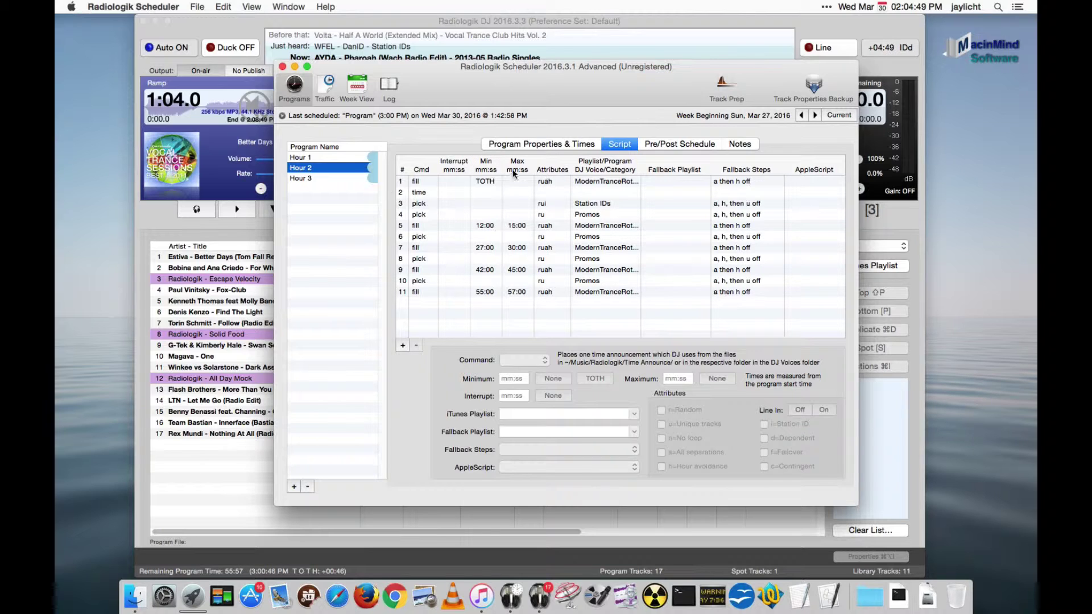
left_click(322, 180)
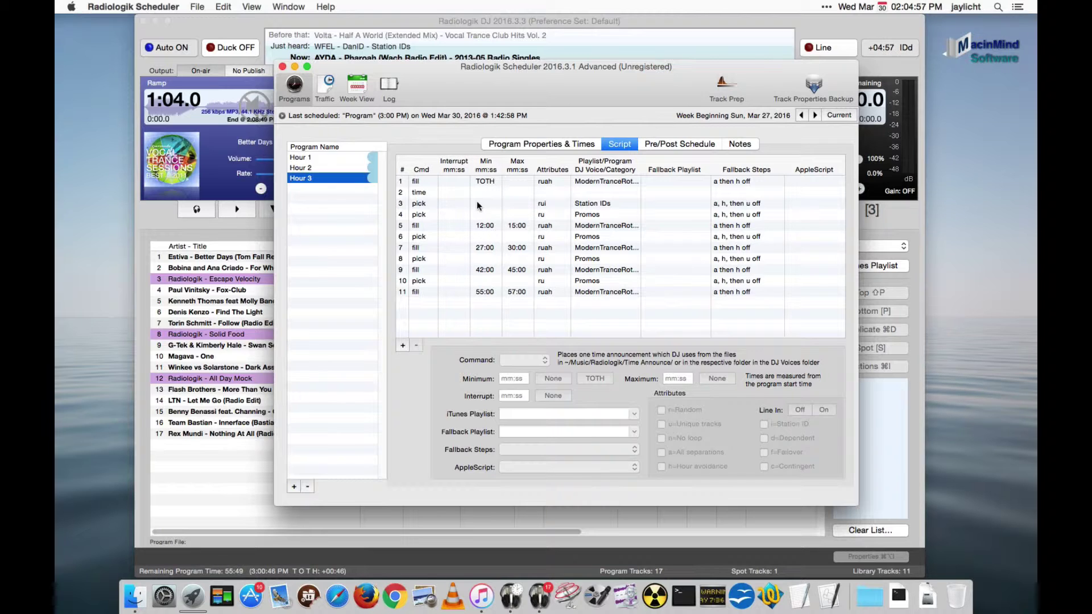
left_click(483, 292)
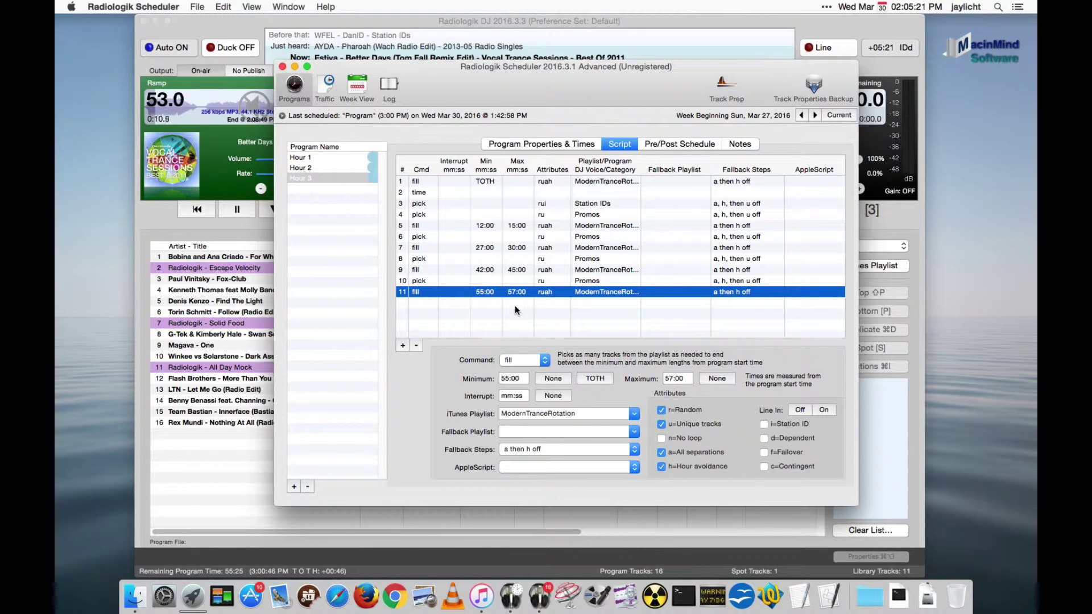
- Add a 60:00–60:00 ModernTranceRotation pick with r, u, a, h attributes to Hour 3
left_click(514, 305)
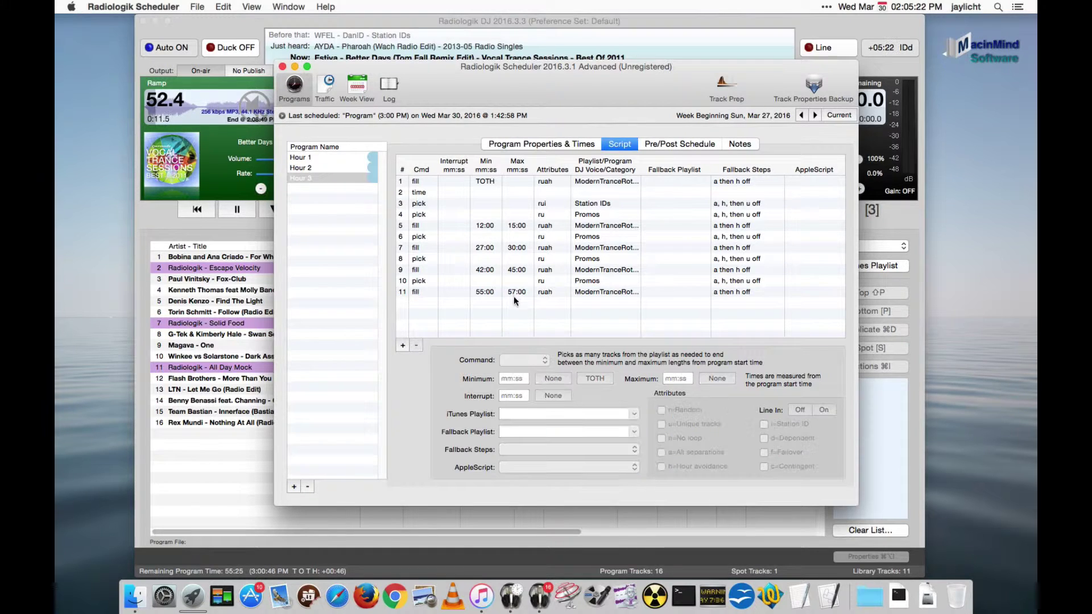
left_click(403, 345)
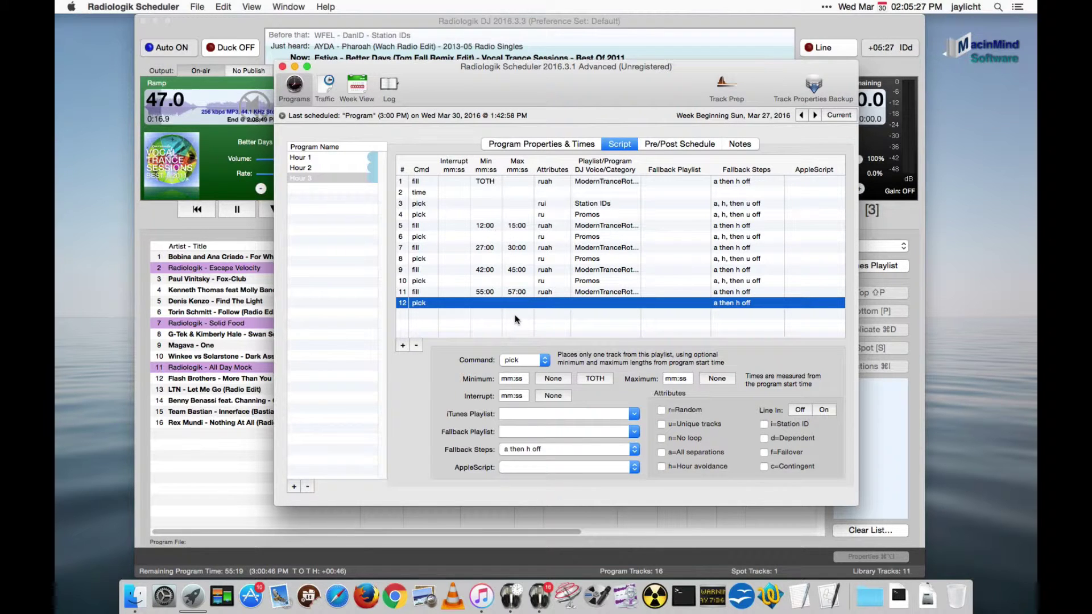
left_click(514, 378)
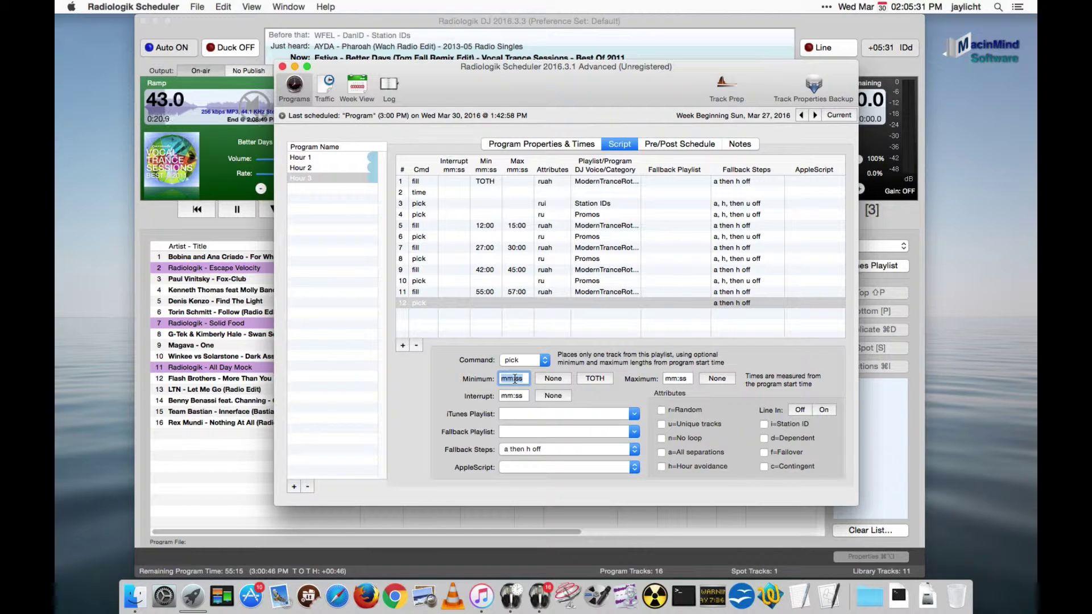
type("60:00")
key("Tab")
type("60:00")
left_click(679, 411)
left_click(682, 424)
left_click(690, 466)
left_click(635, 413)
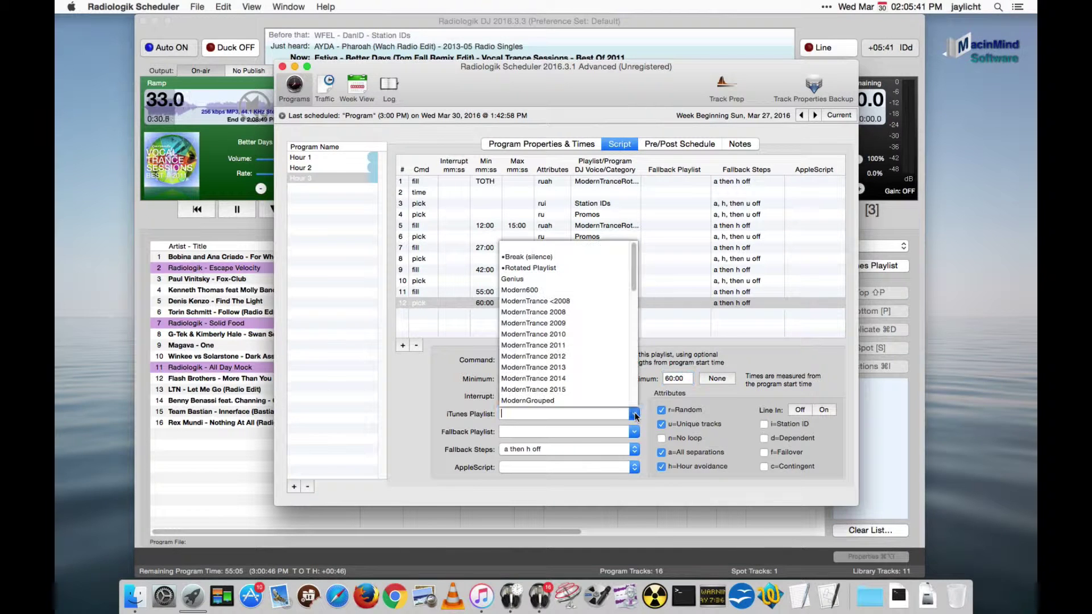
scroll(629, 351, "down", 5)
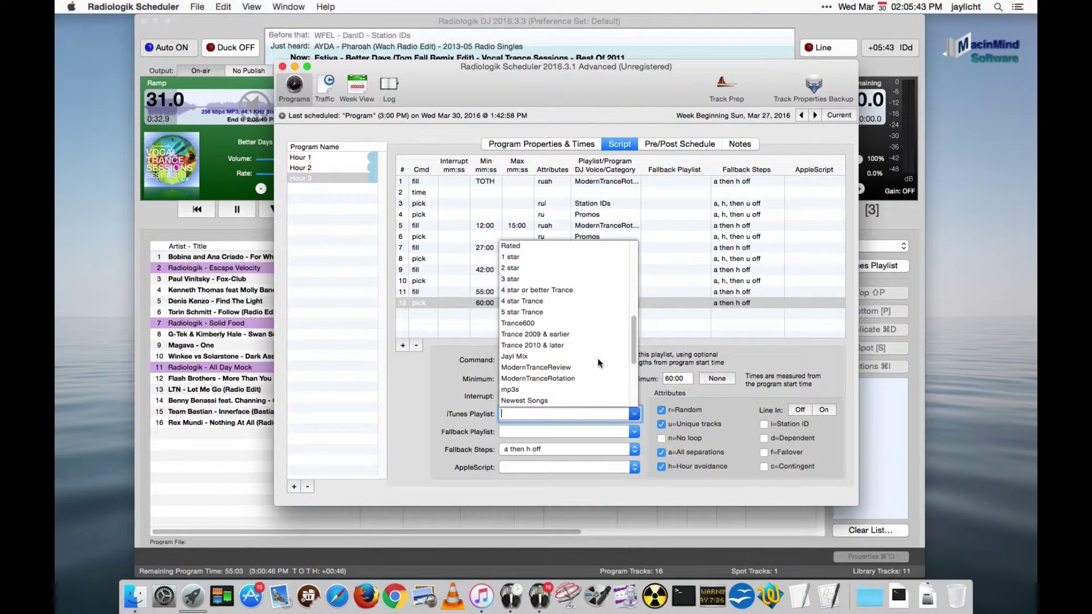
left_click(577, 375)
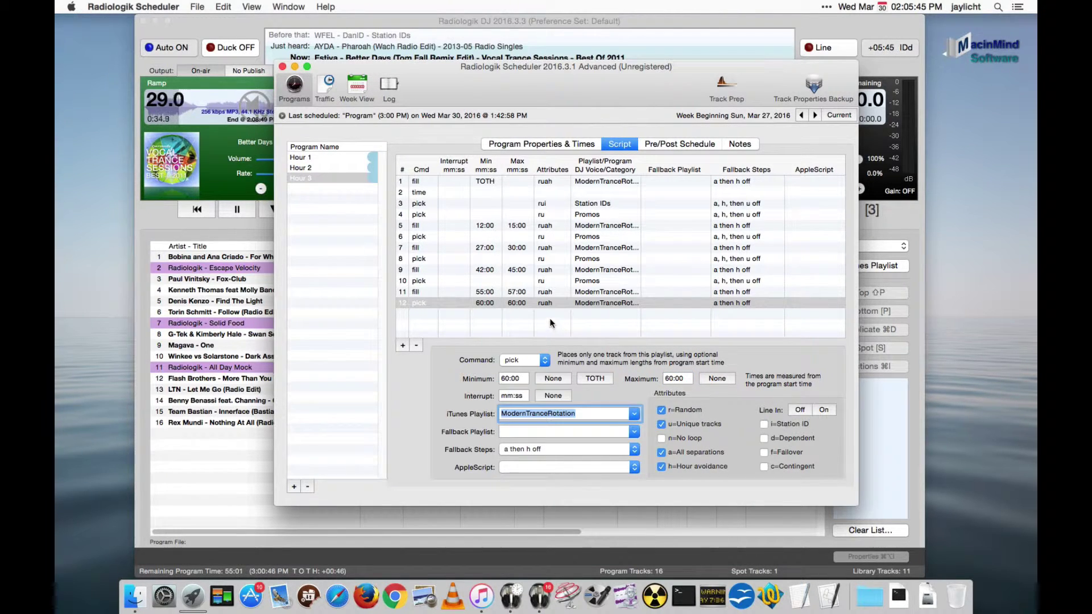
left_click(483, 291)
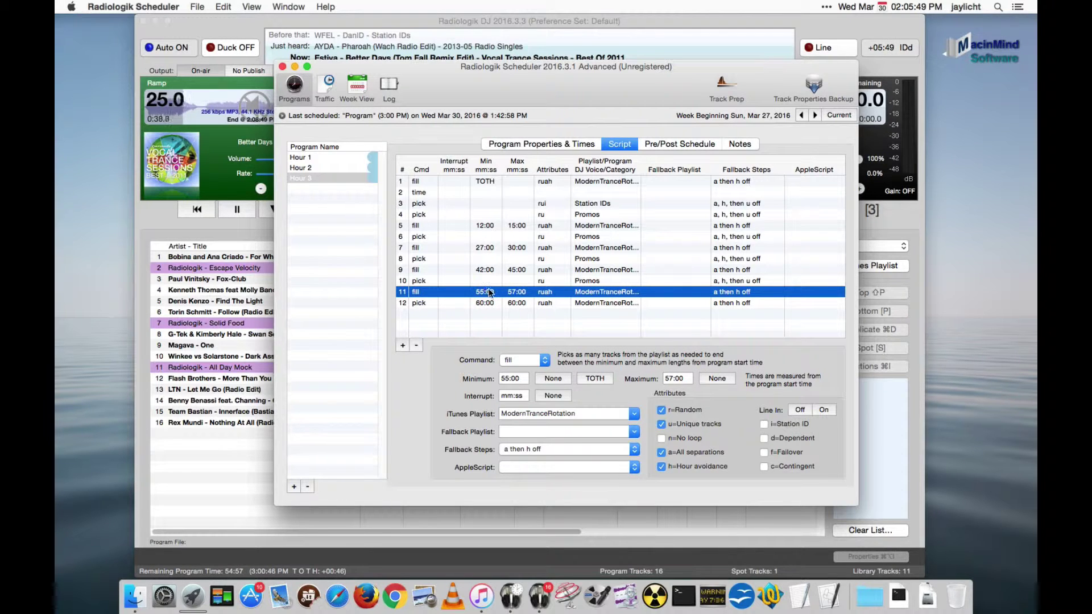
- Change Hour 3's closing fill minimum from 55:00 to 54:30
left_click(516, 302)
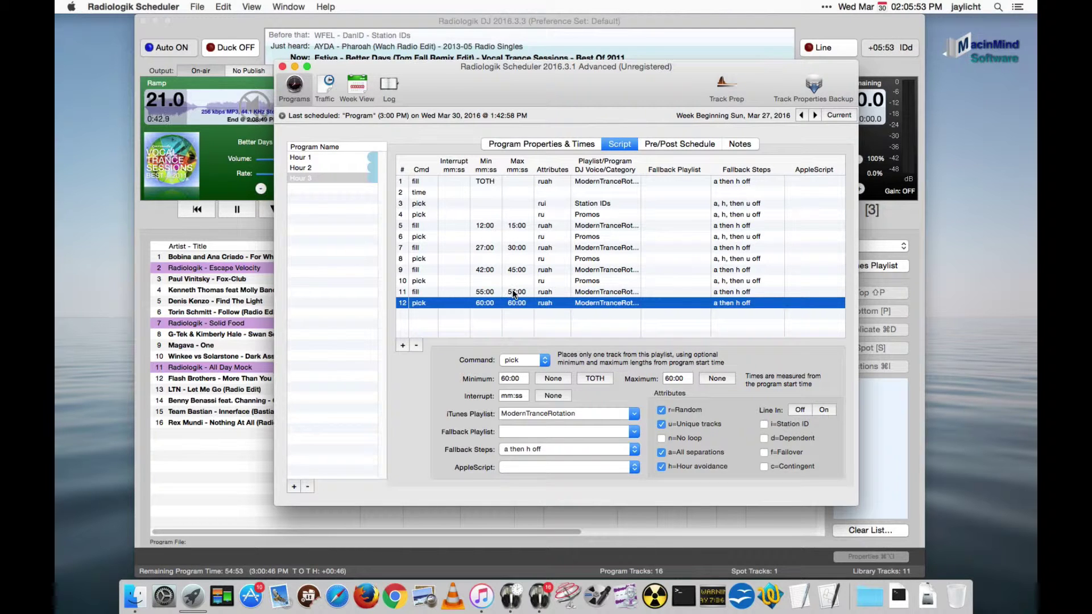
left_click(513, 292)
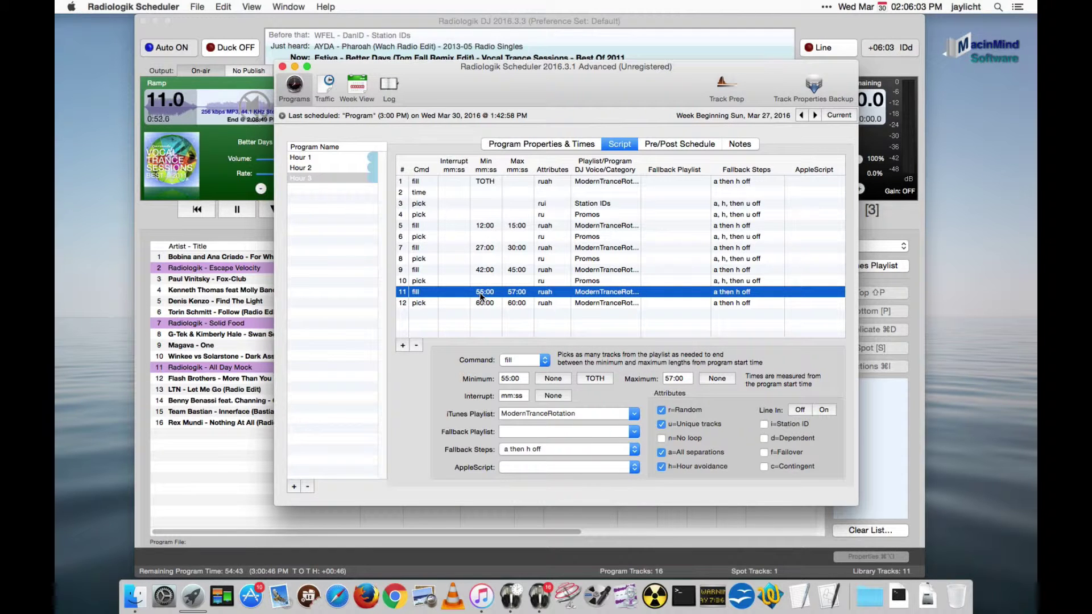
left_click(507, 379)
key("Delete")
type("4")
key("Right")
key("Delete")
type("3")
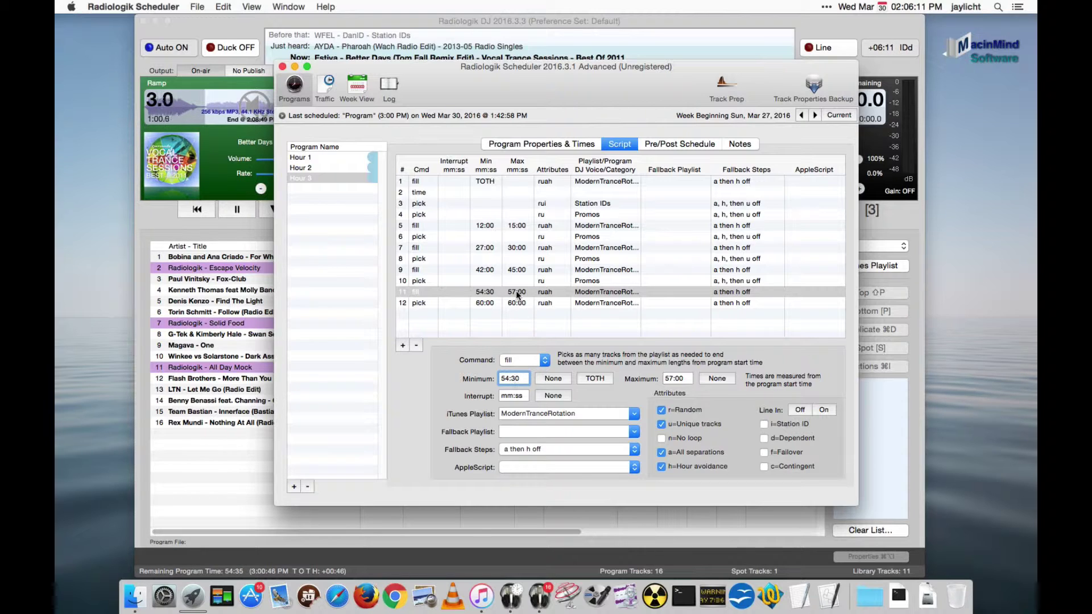
- Change Hour 2's closing fill minimum from 55:00 to 54:30
left_click(333, 167)
left_click(493, 292)
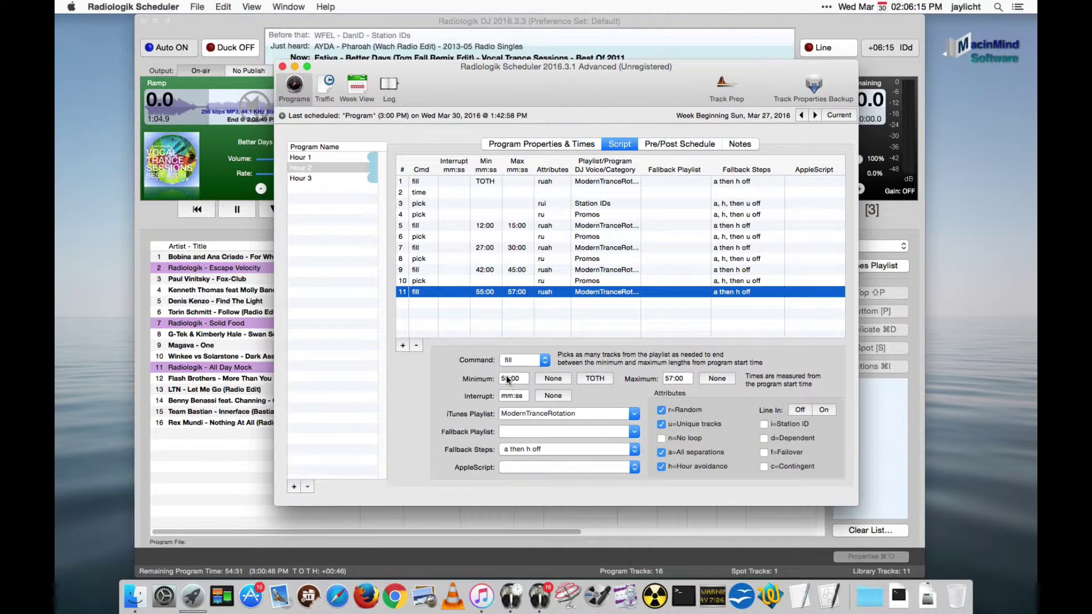
left_click_drag(506, 379, 527, 378)
type("543:")
key("BackSpace")
key("BackSpace")
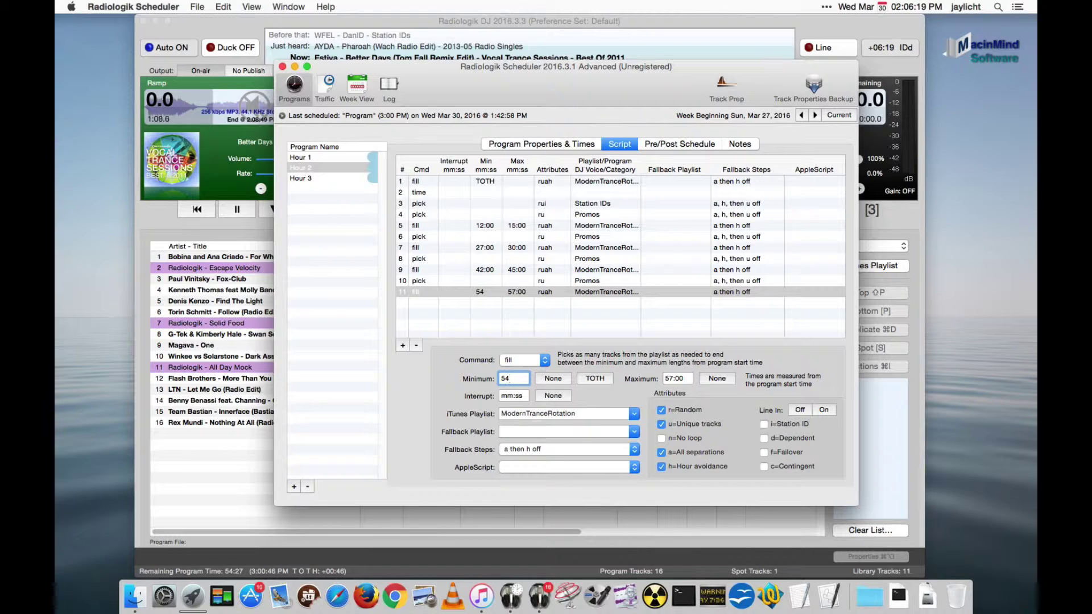
type(":30")
- Set Hour 1's closing fill minimum to 54:30 and recheck the Hour 3 and Hour 1 scripts
left_click(309, 156)
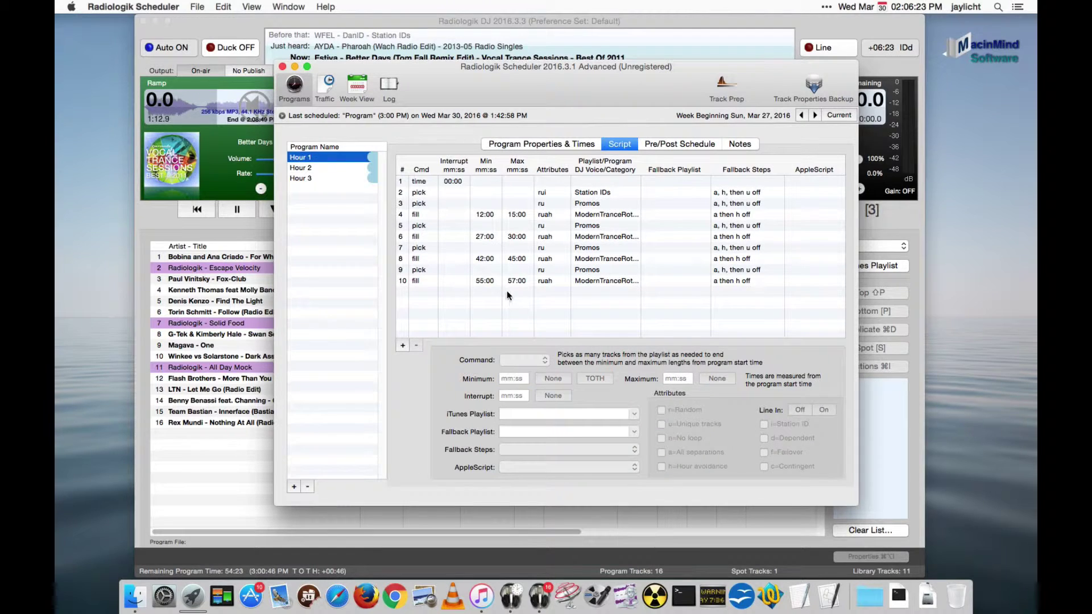
left_click(499, 281)
left_click(515, 378)
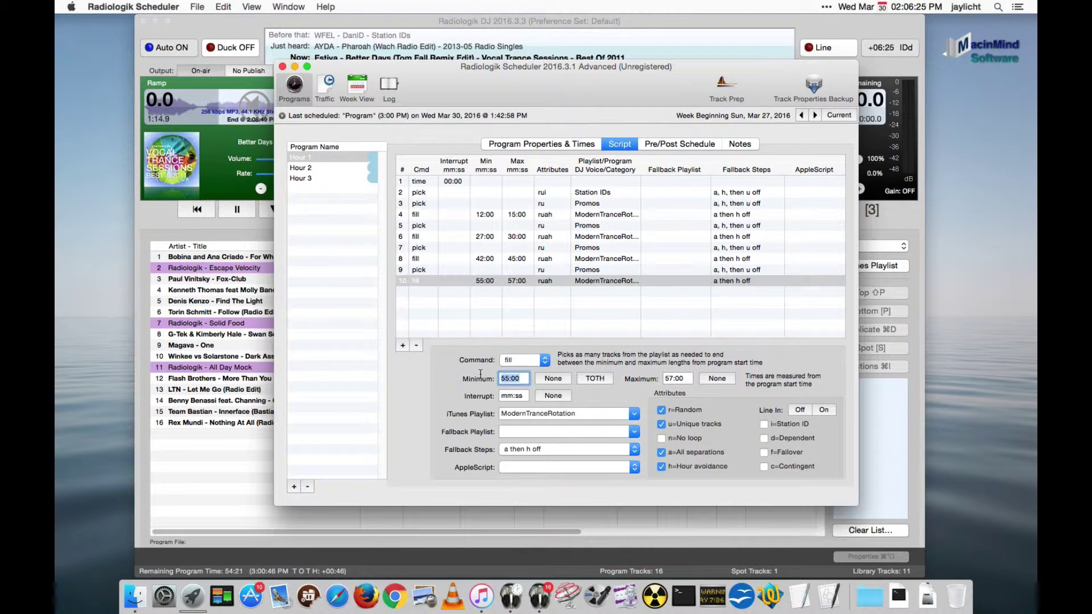
type("54:30")
left_click(312, 179)
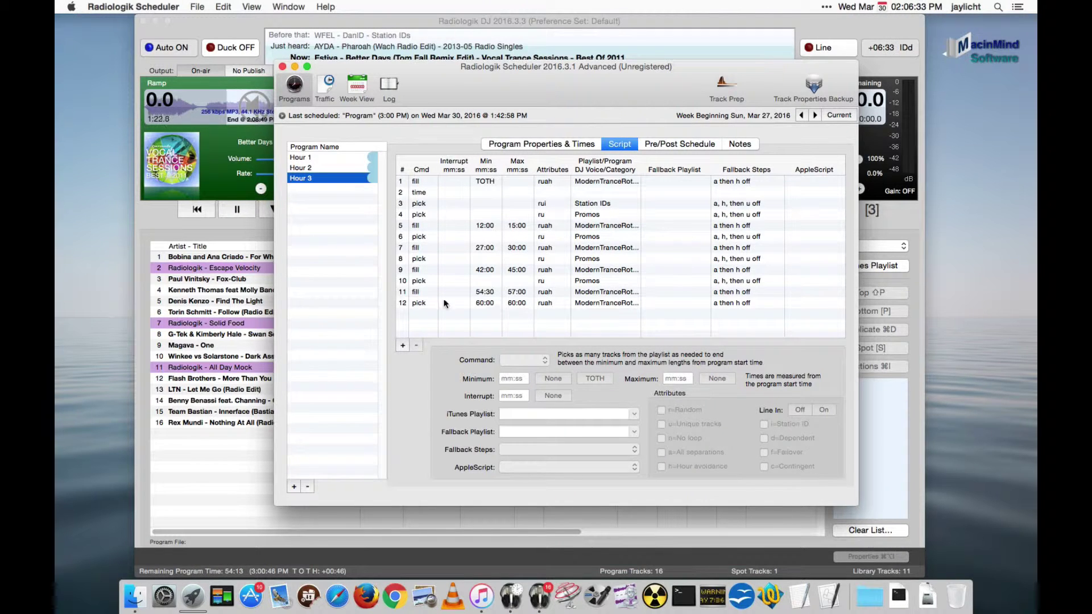
left_click(317, 156)
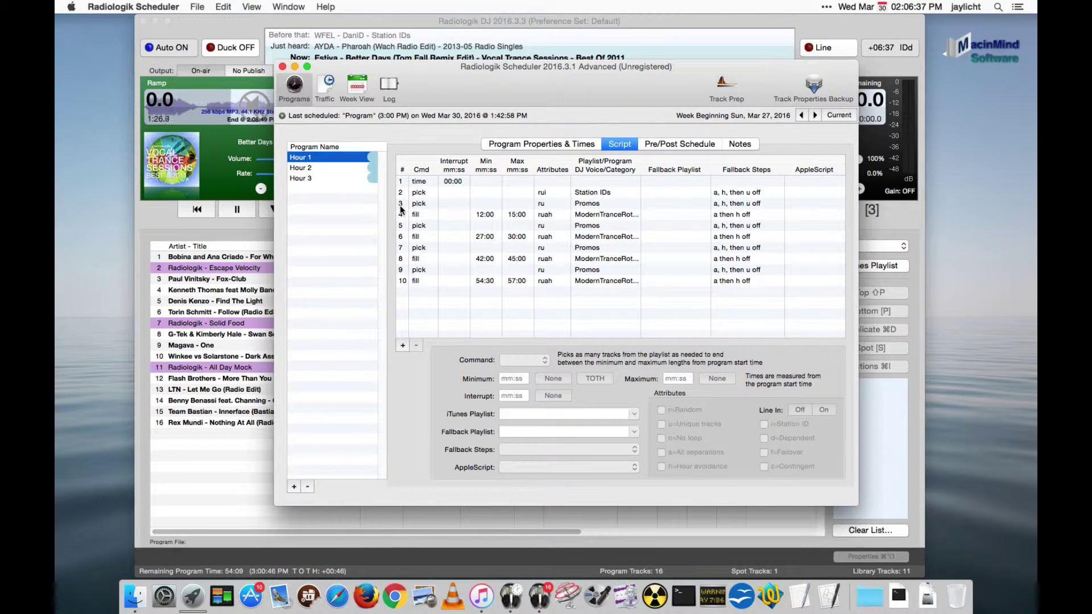
- Show the next-schedule status and manually build Hour 1, sending it to DJ
left_click(554, 145)
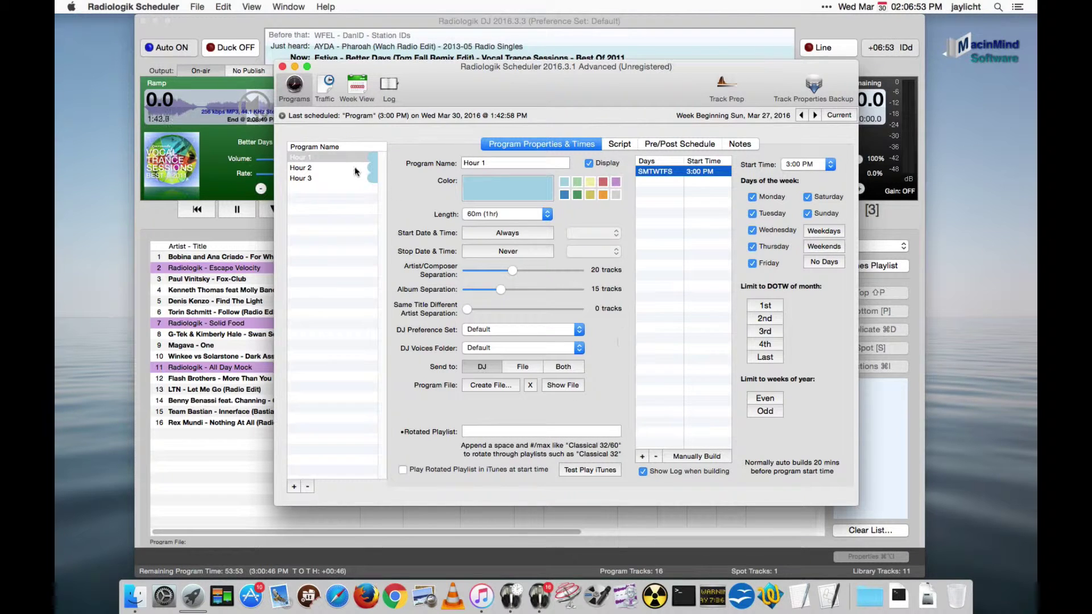
left_click(284, 114)
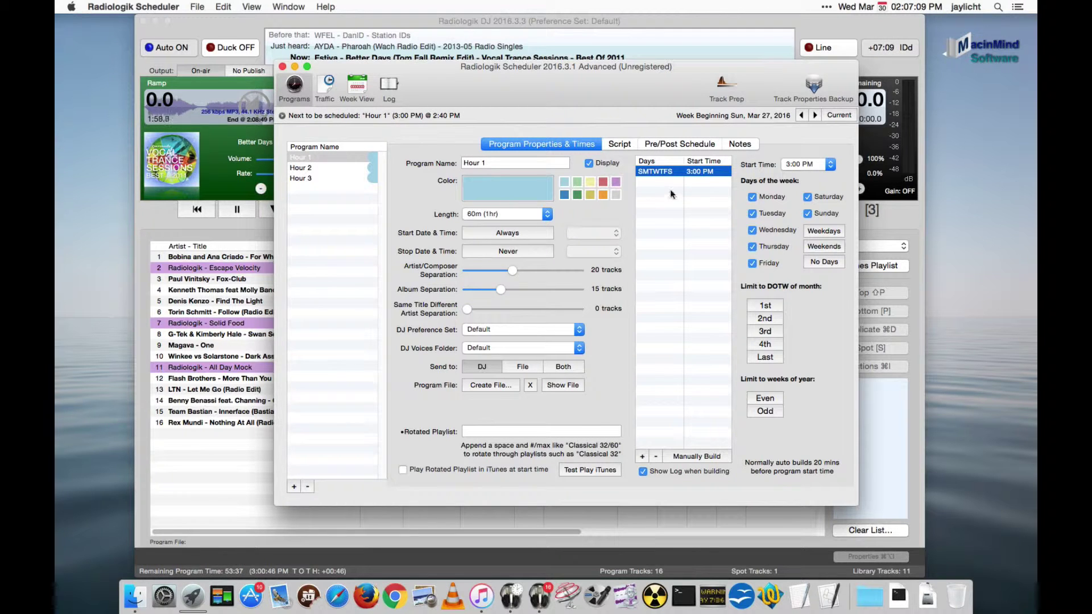
left_click(710, 456)
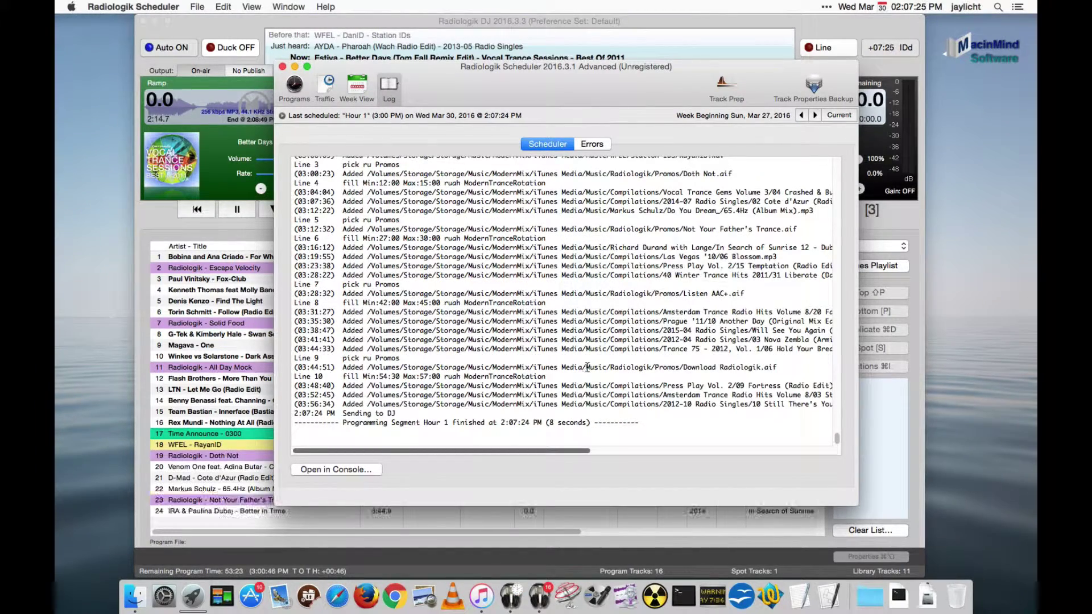
- In Radiologik DJ, inspect the actions set on the queued 3:00 PM Time Announce item
left_click(227, 19)
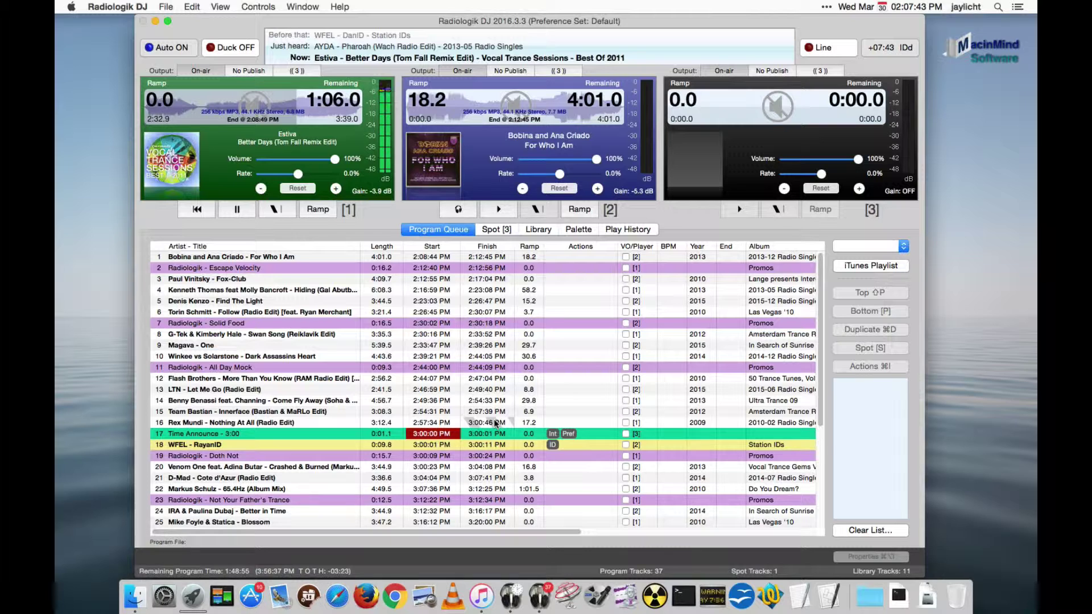
left_click(447, 435)
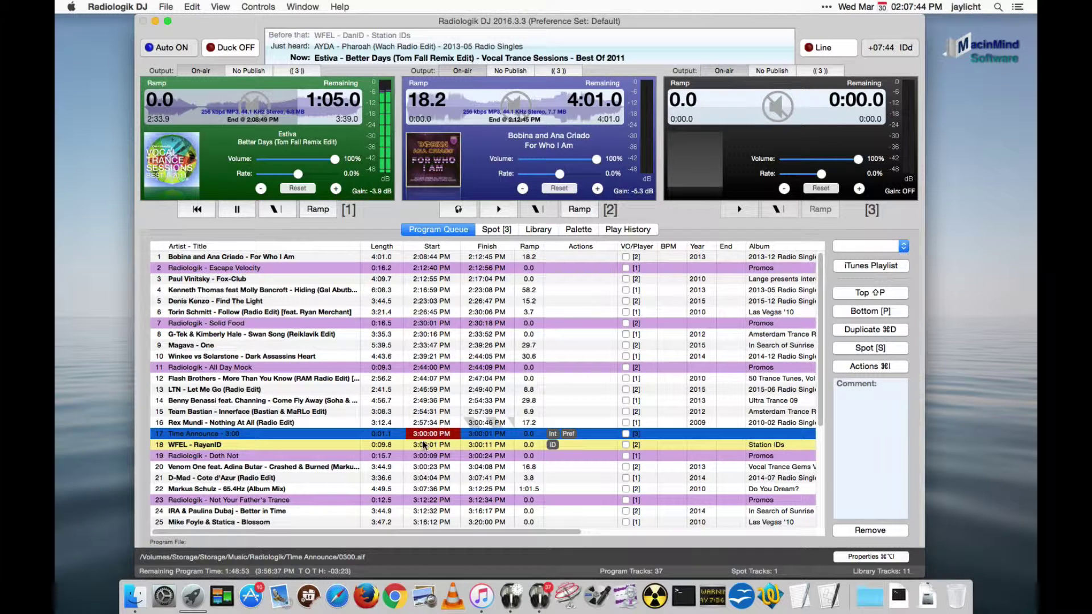
left_click(569, 434)
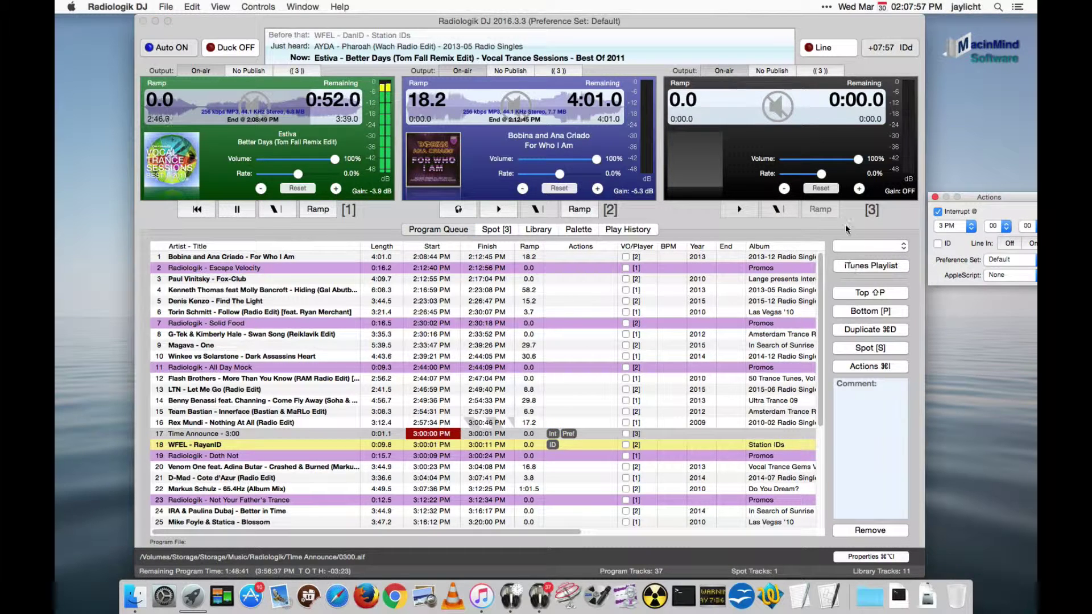
left_click_drag(990, 194, 931, 198)
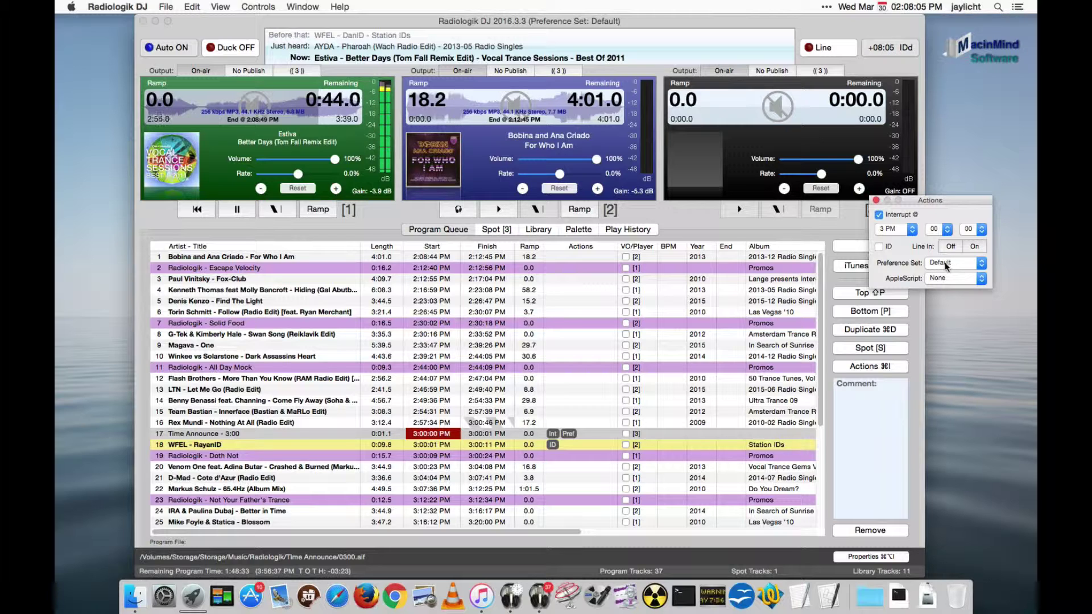
left_click(876, 201)
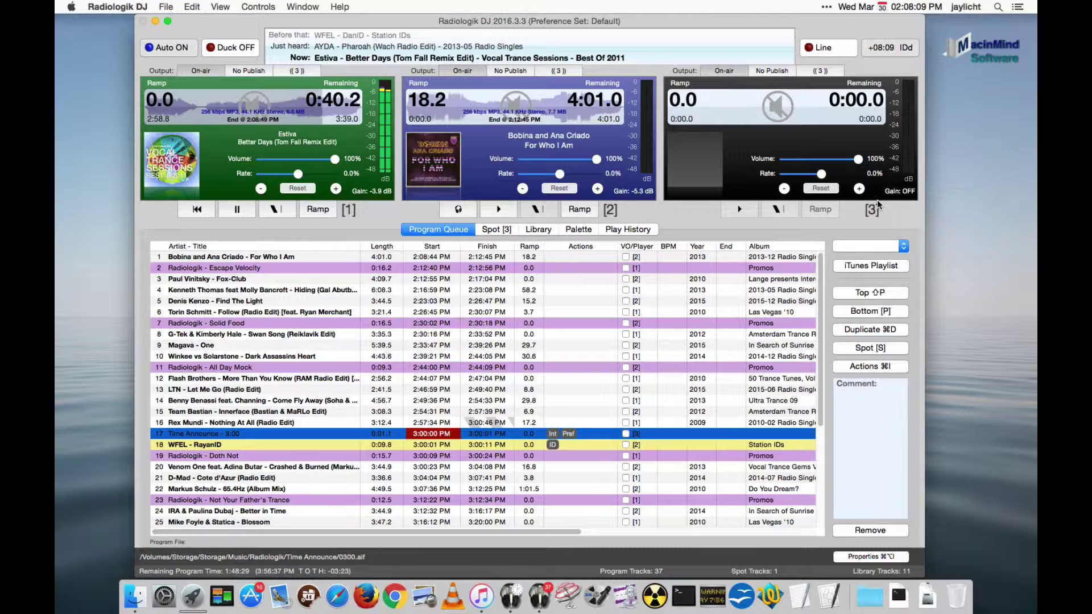
- Review the WFEL station ID, Doth Not promo and final Max Graham track, then return to Scheduler
left_click(512, 448)
scroll(504, 455, "down", 5)
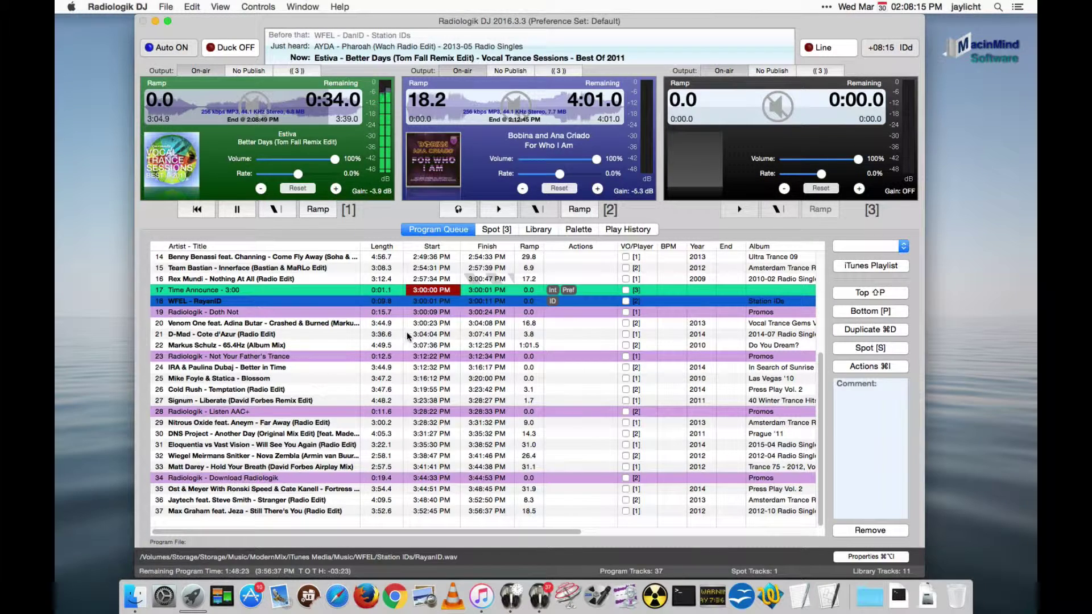
left_click(263, 313)
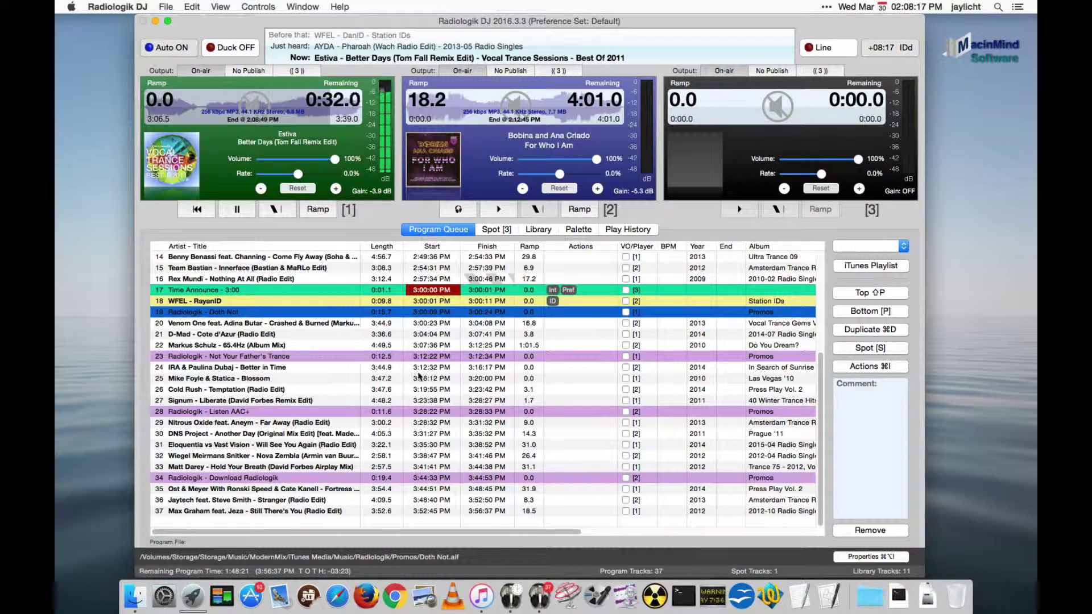
left_click(491, 511)
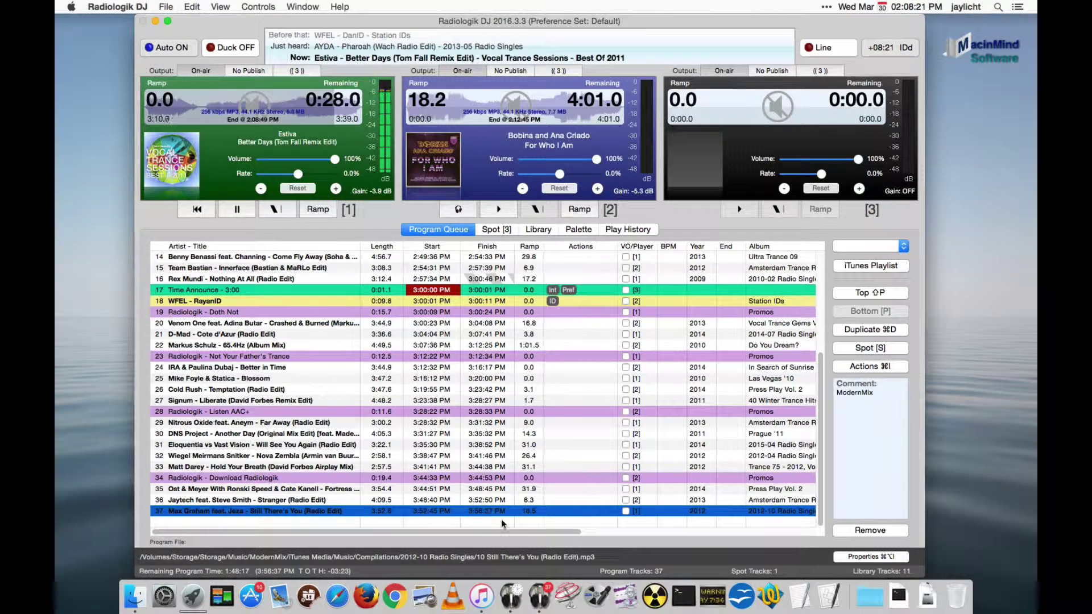
left_click(511, 595)
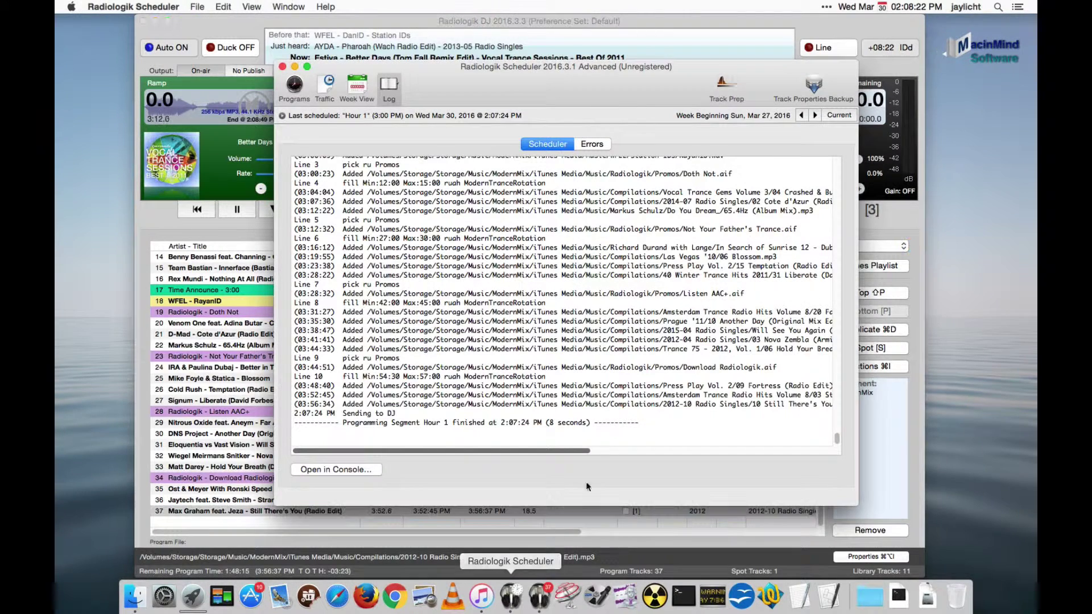
- Manually build the Hour 2 program and send it to Radiologik DJ
left_click(294, 85)
left_click(320, 168)
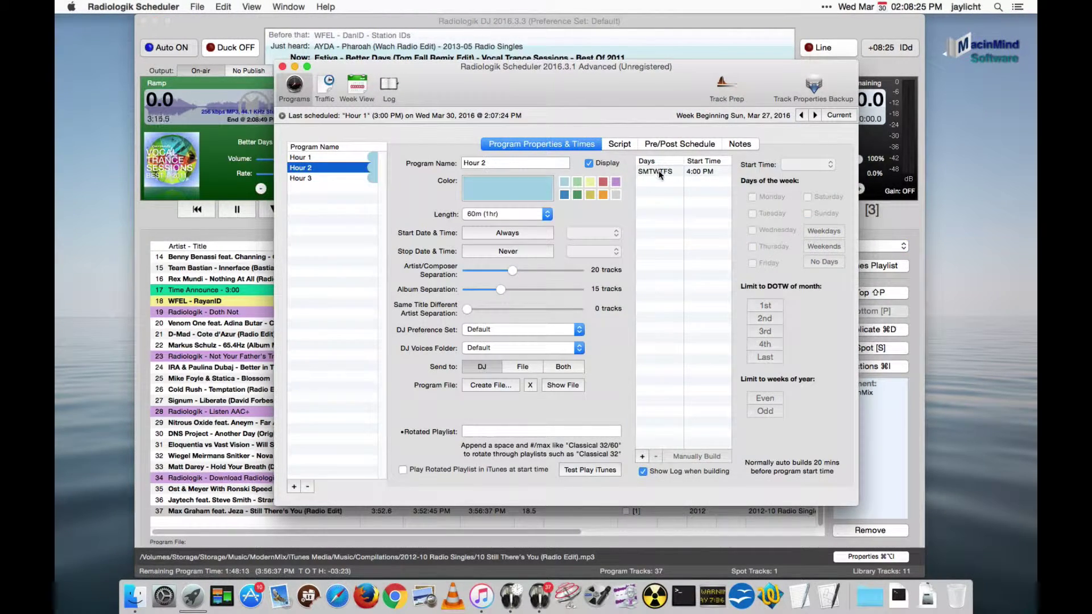
left_click(697, 455)
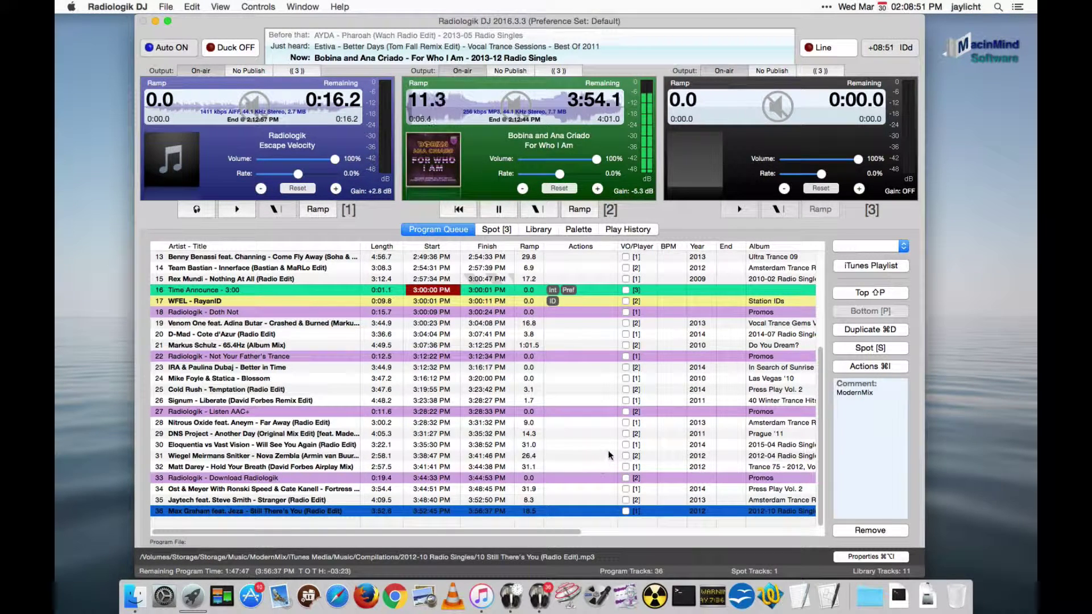
- Scroll the DJ queue to review the Hour 2 block from the 4:00 Time Announce to row 57
scroll(608, 450, "up", 5)
scroll(608, 450, "down", 5)
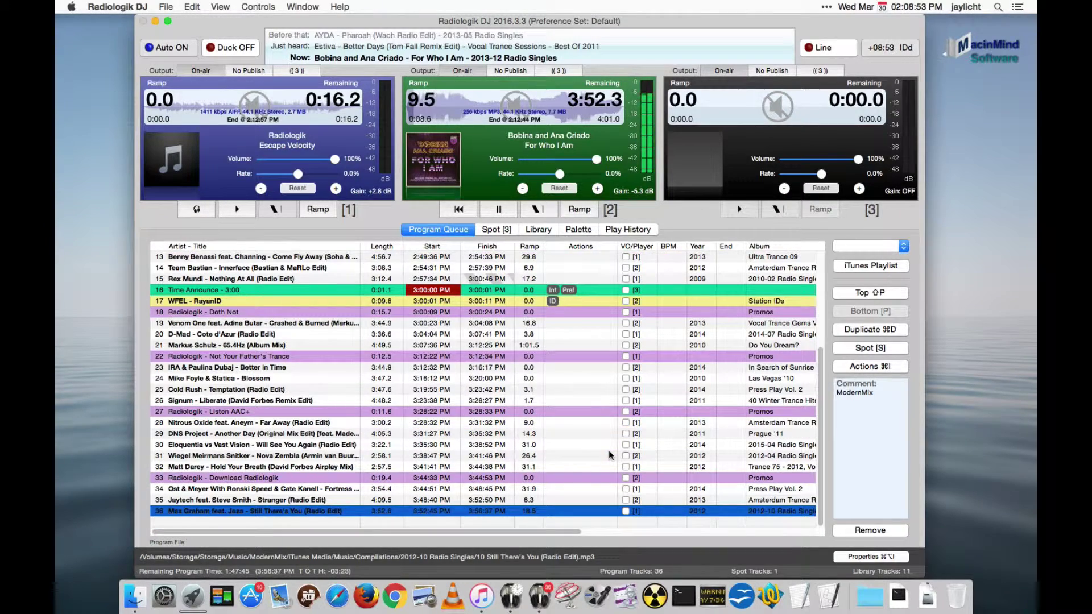
scroll(608, 449, "down", 3)
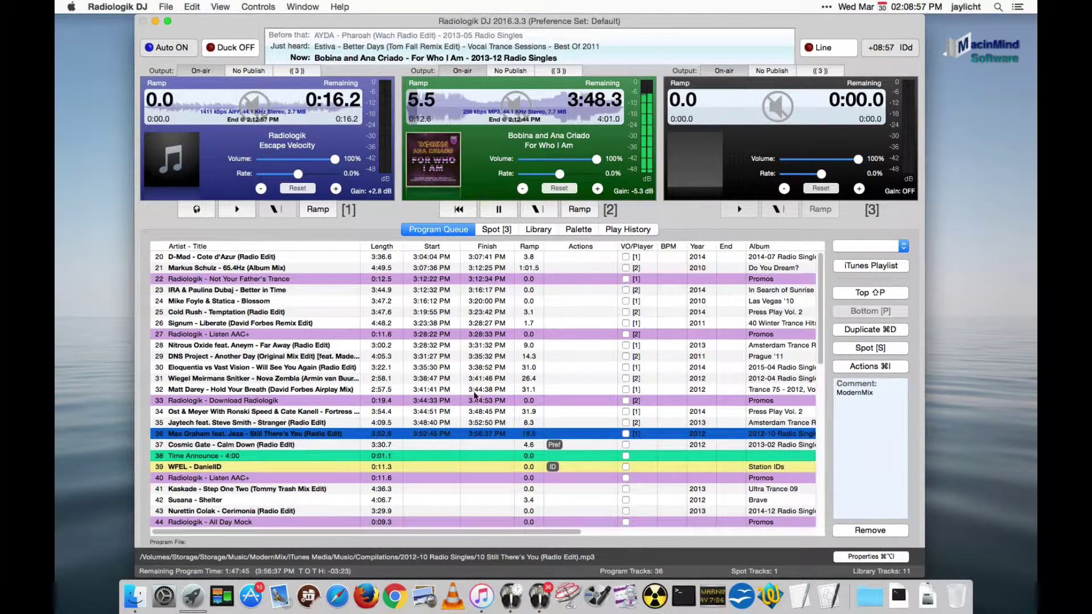
scroll(503, 392, "down", 5)
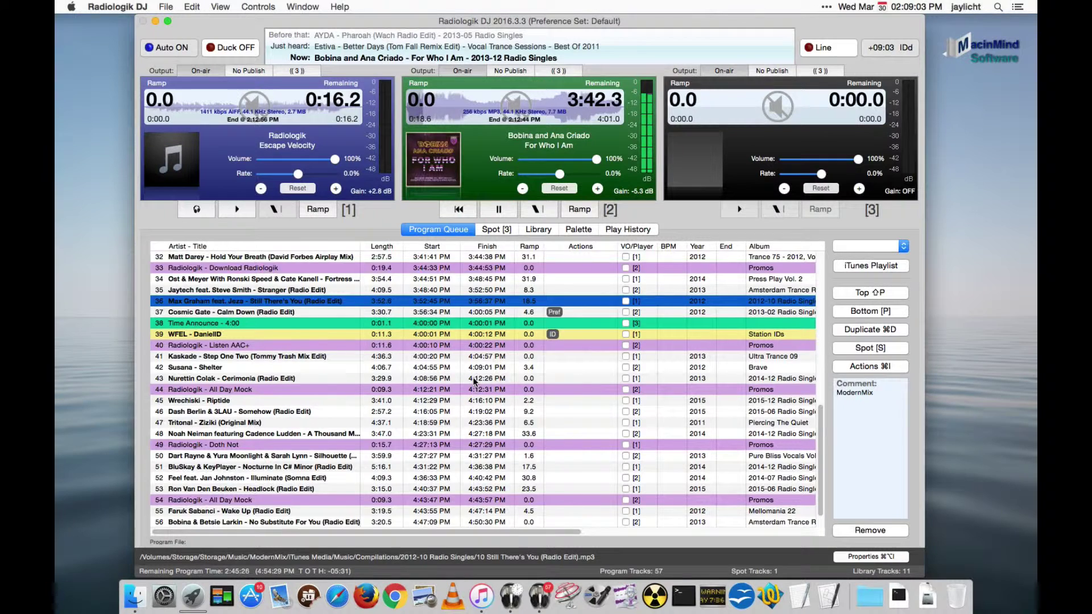
scroll(475, 388, "down", 2)
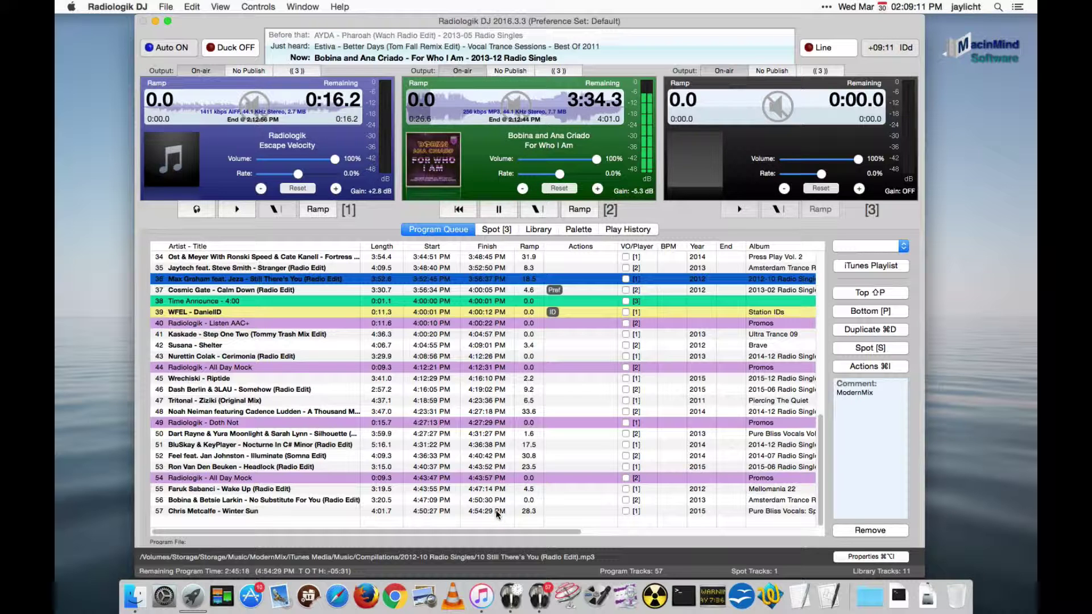
- Manually build Hour 3 in Scheduler, send it to DJ, and bring the DJ queue forward
left_click(510, 596)
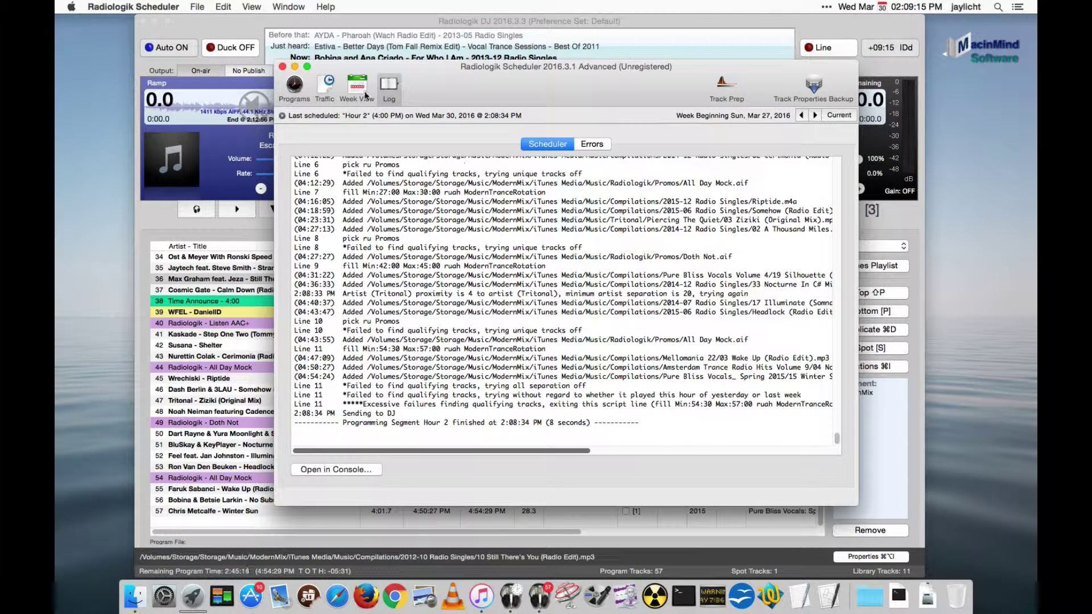
left_click(293, 86)
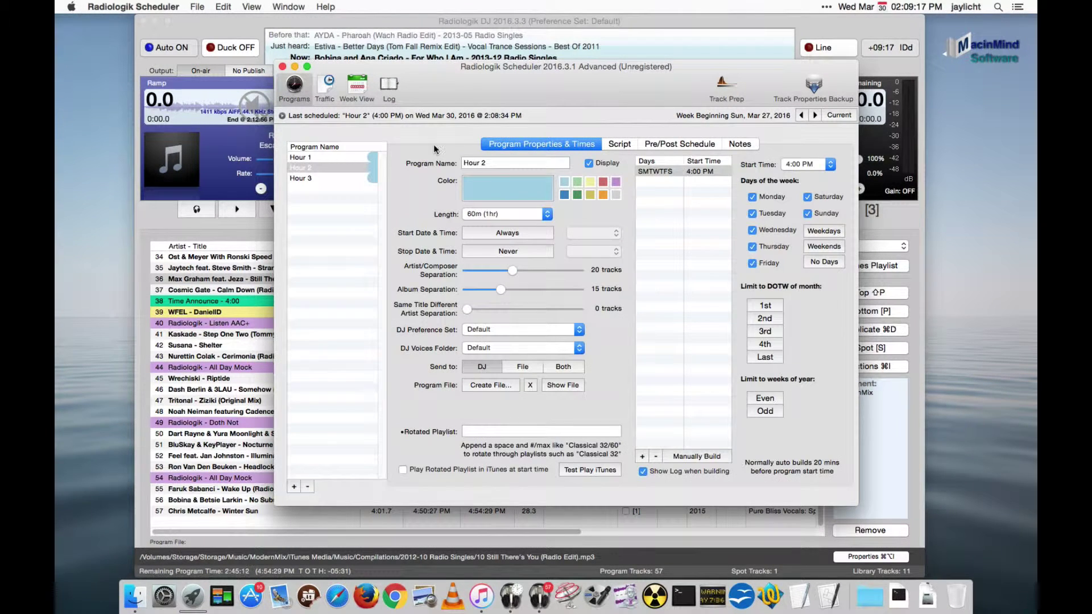
left_click(334, 178)
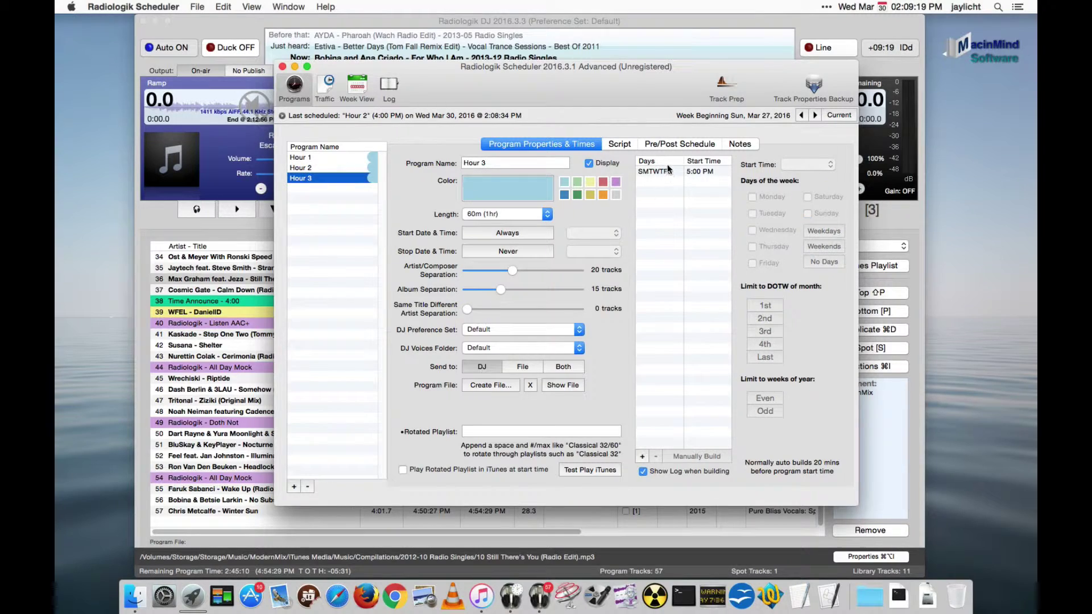
left_click(711, 456)
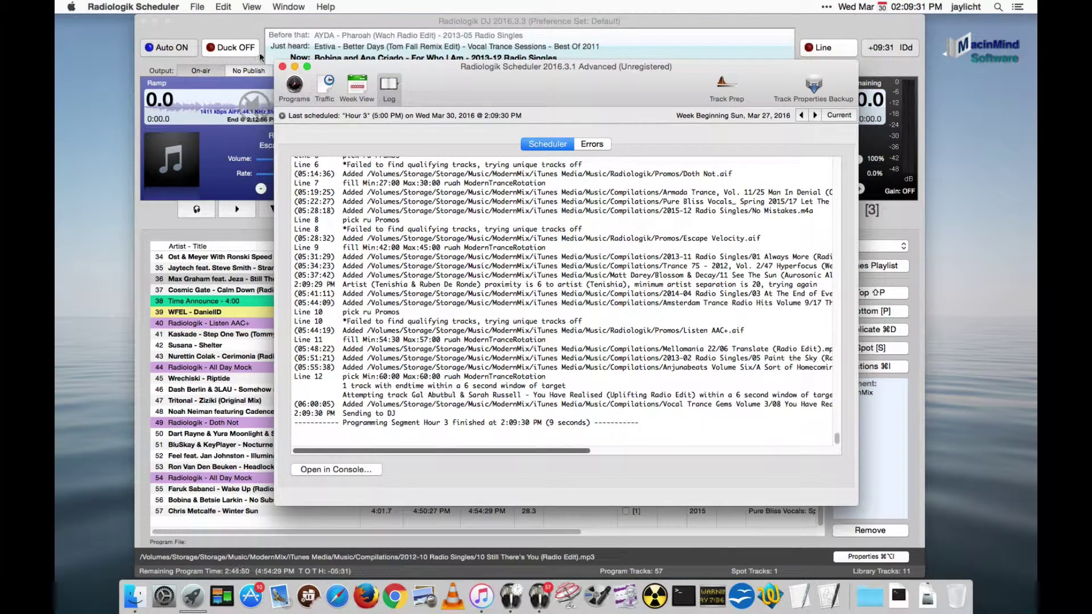
left_click(243, 29)
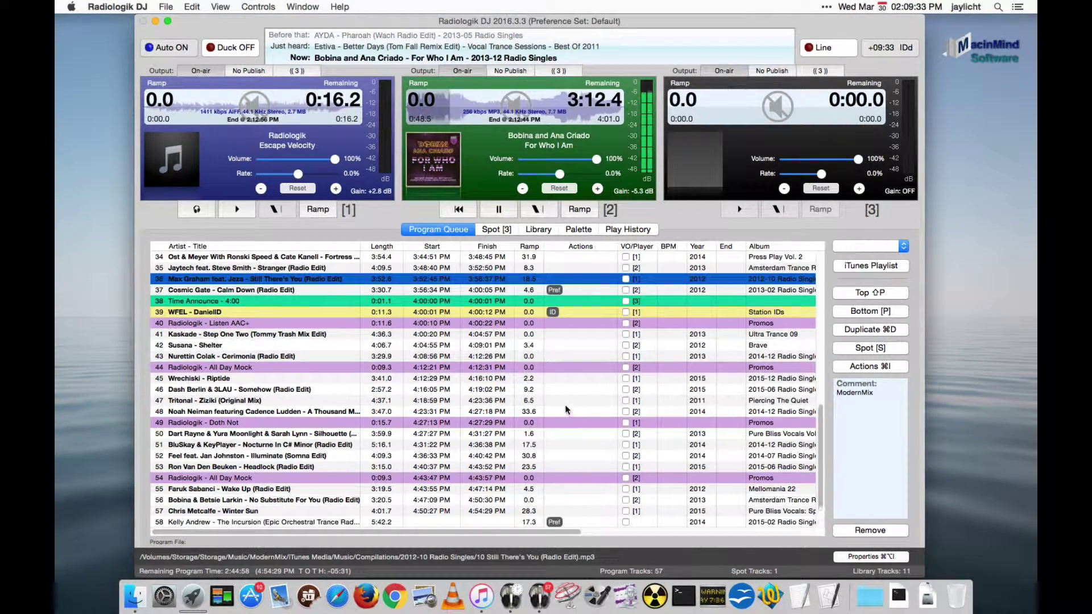
- Scroll to the end of the DJ queue to review Hour 3, ending at 6:00:10 PM
scroll(566, 409, "down", 3)
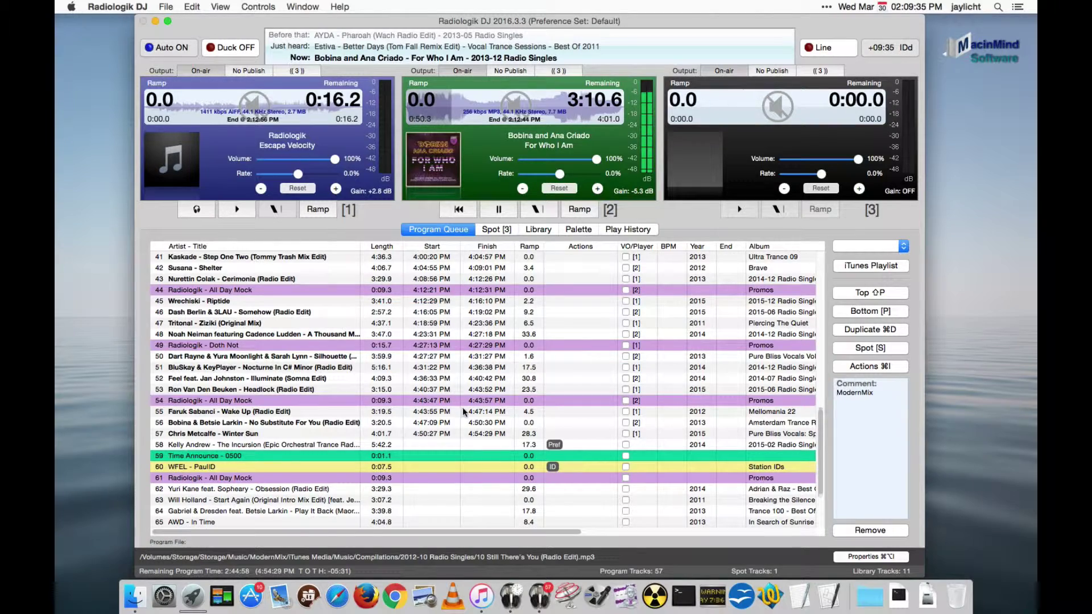
scroll(523, 400, "down", 5)
scroll(523, 400, "down", 2)
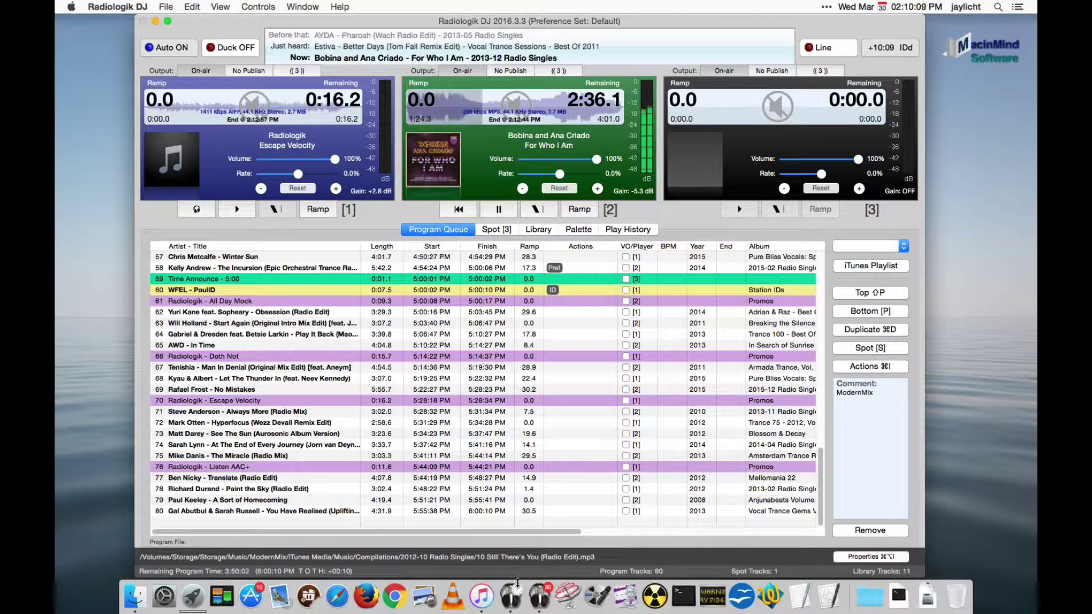
- Add a new red program named Jazz
left_click(511, 595)
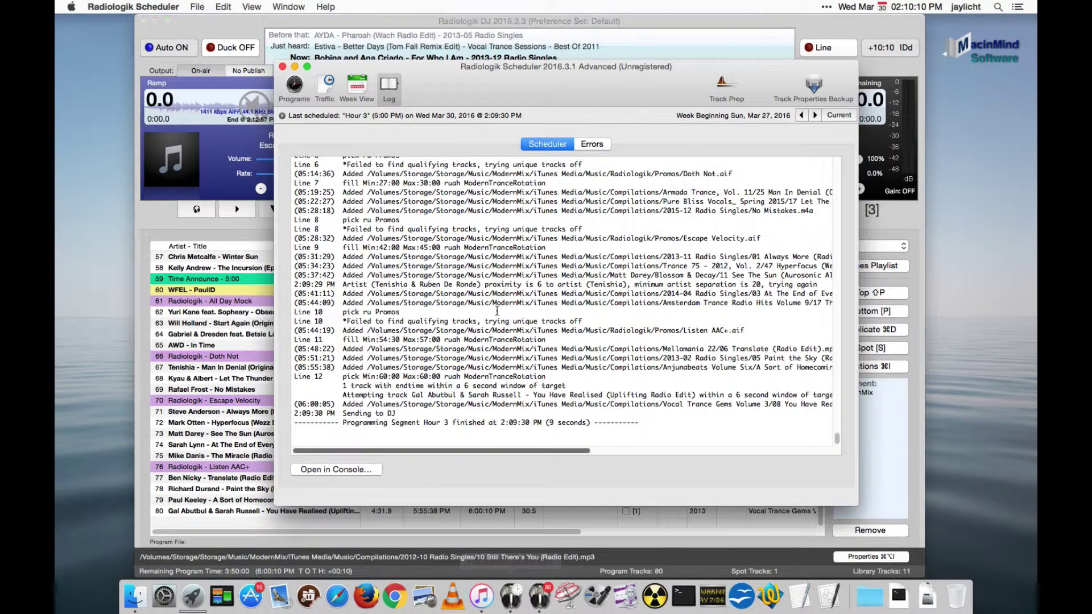
left_click(293, 88)
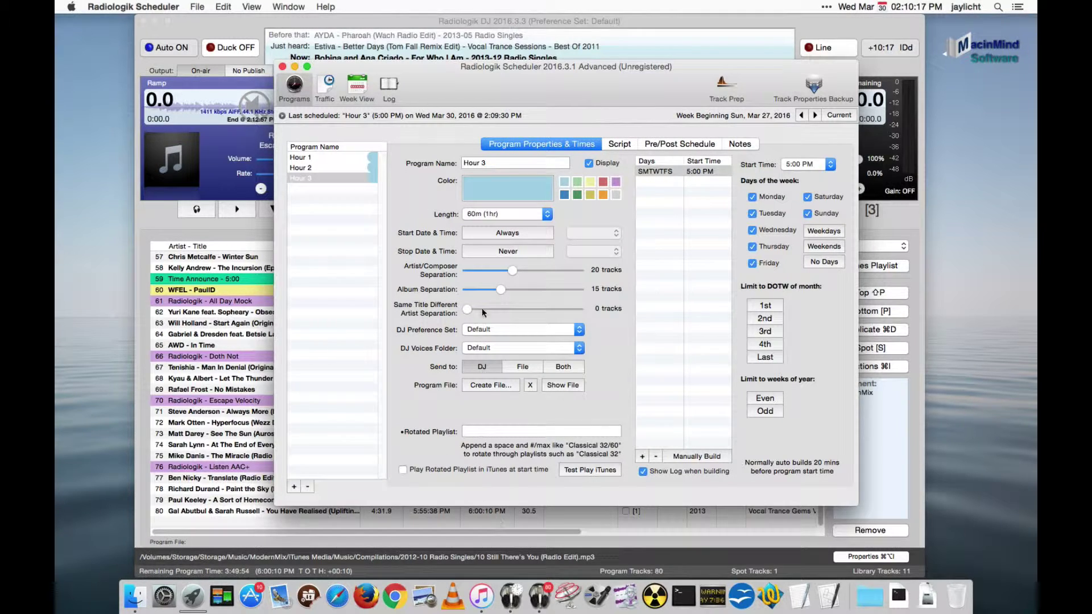
left_click(358, 257)
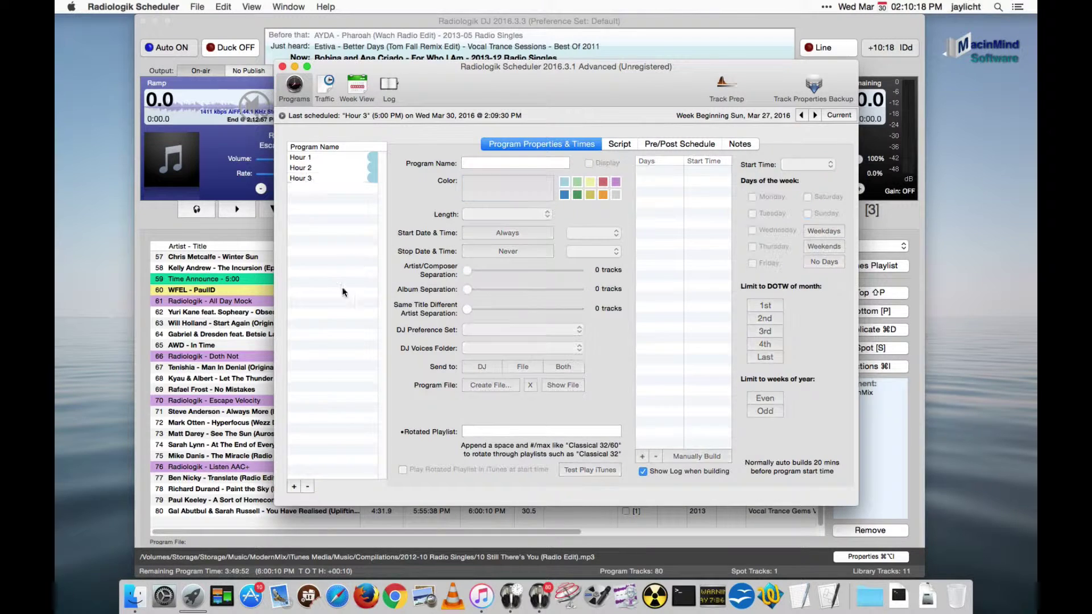
left_click(294, 486)
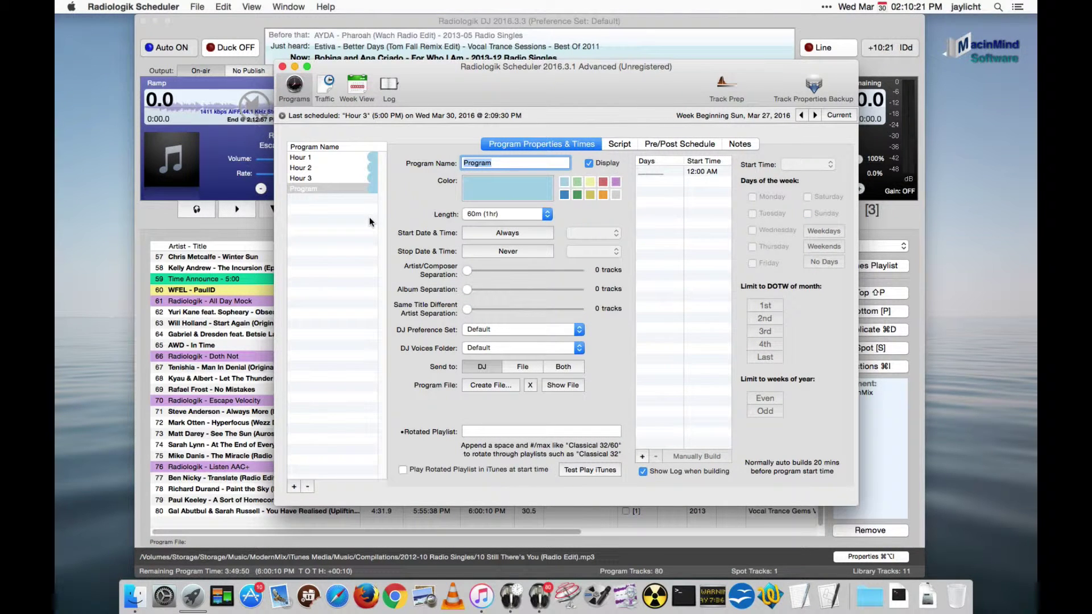
type("Jazz")
left_click(601, 180)
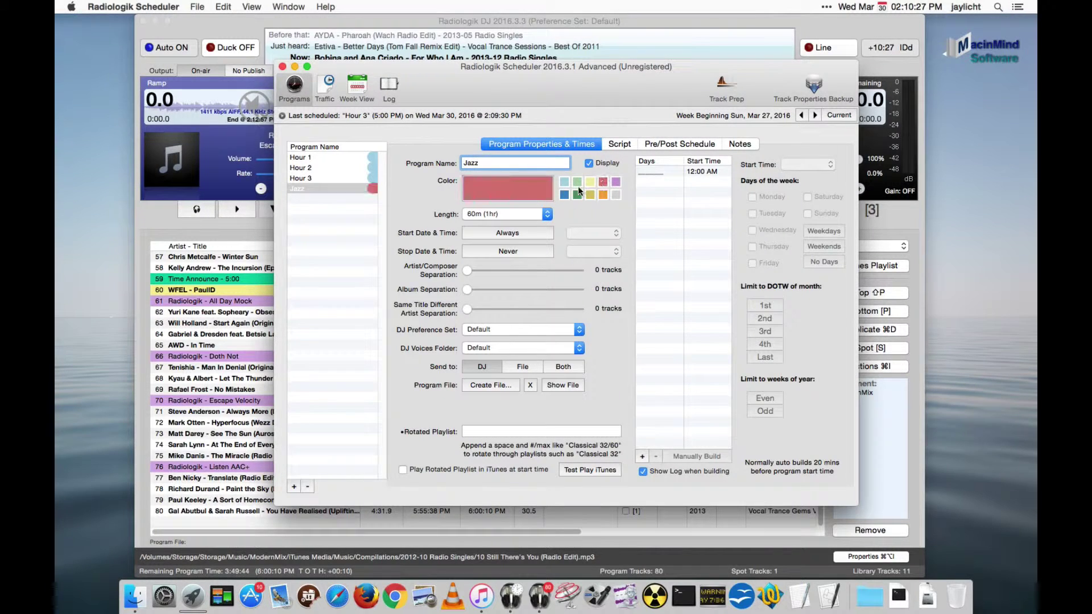
- Schedule Jazz to start at 6:00 PM every day of the week
left_click(697, 173)
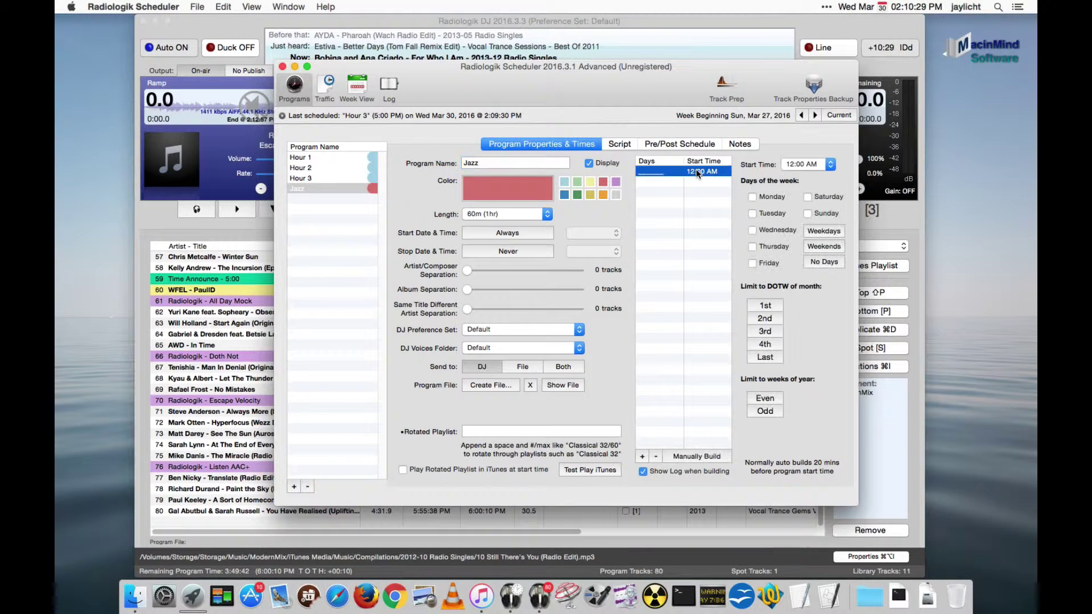
left_click(803, 164)
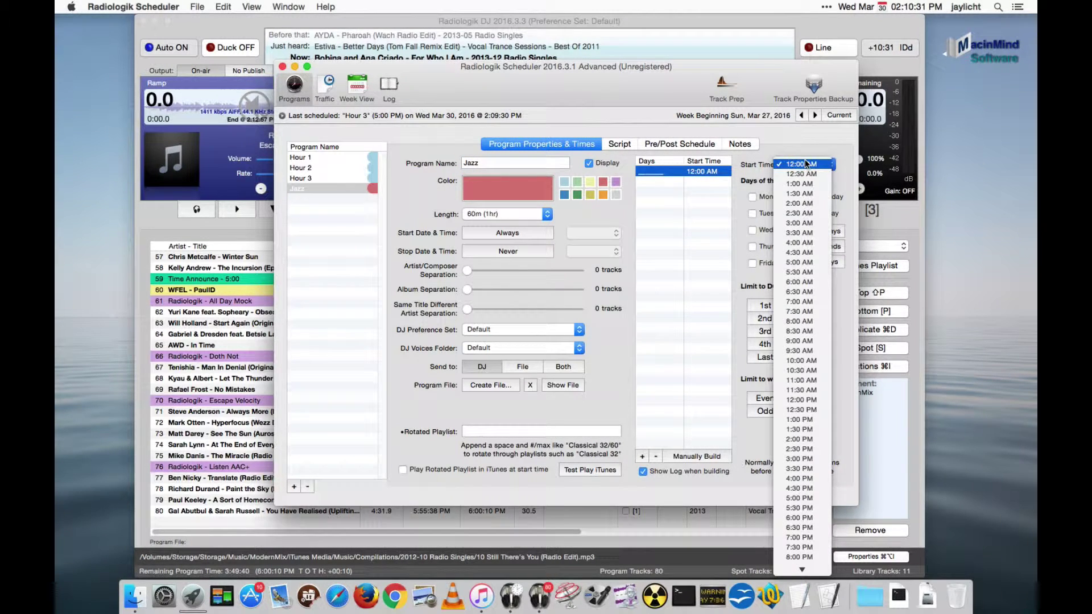
left_click(817, 518)
left_click(824, 231)
left_click(827, 248)
left_click(824, 261)
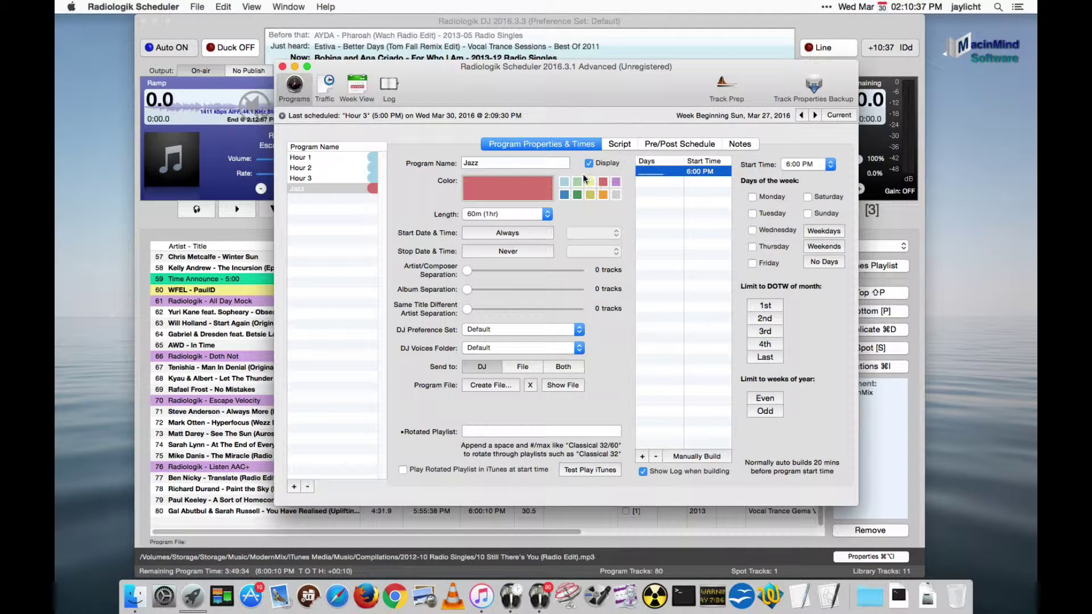
left_click(821, 232)
left_click(823, 246)
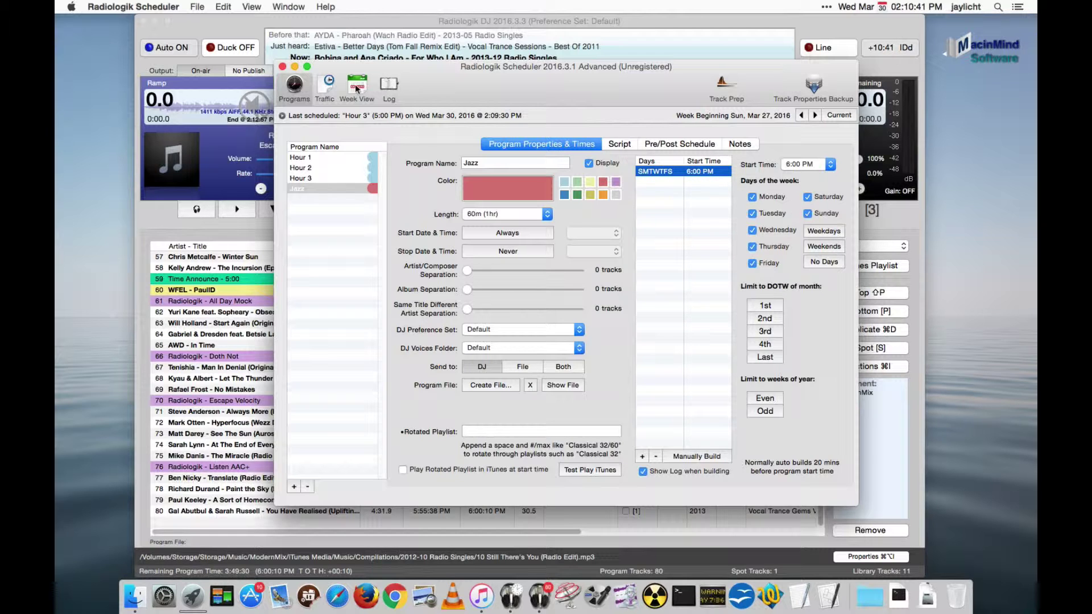
left_click(357, 89)
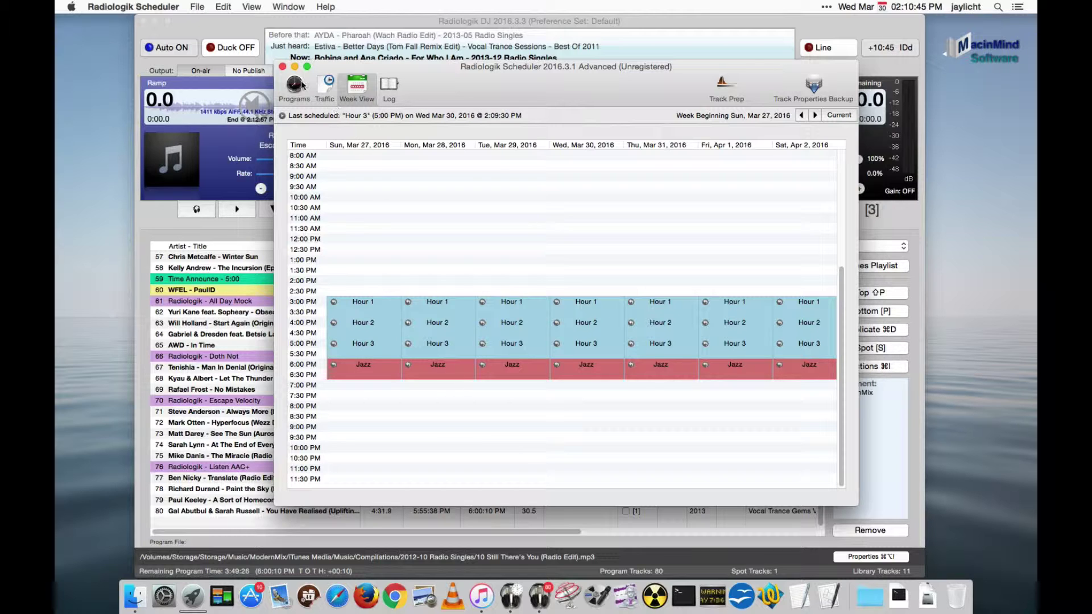
- Make Jazz 180 minutes (3hr) long and view its empty script
left_click(296, 85)
left_click(492, 216)
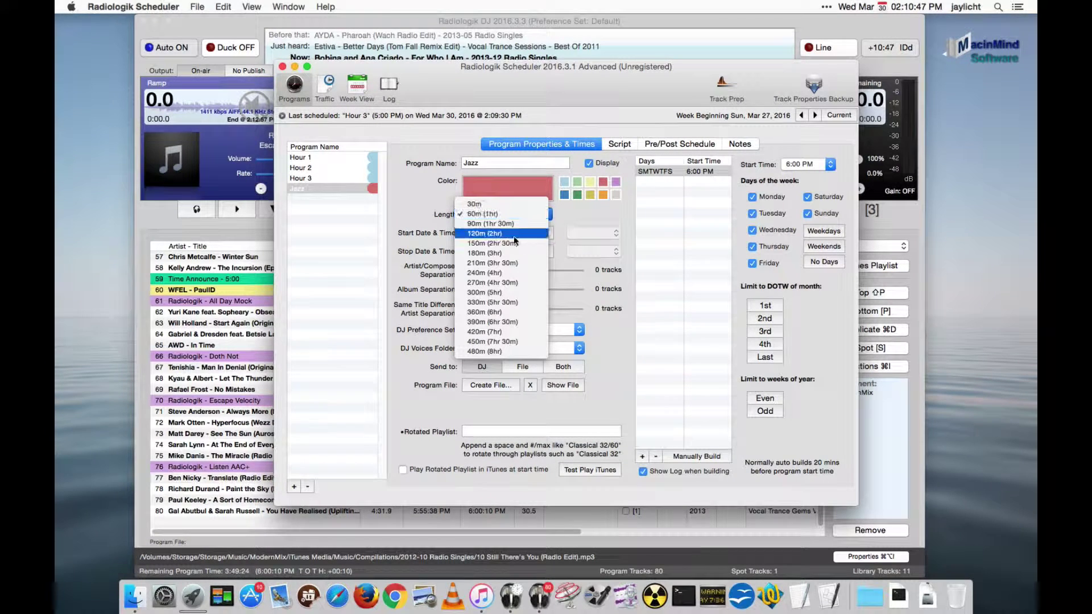
left_click(517, 255)
left_click(357, 89)
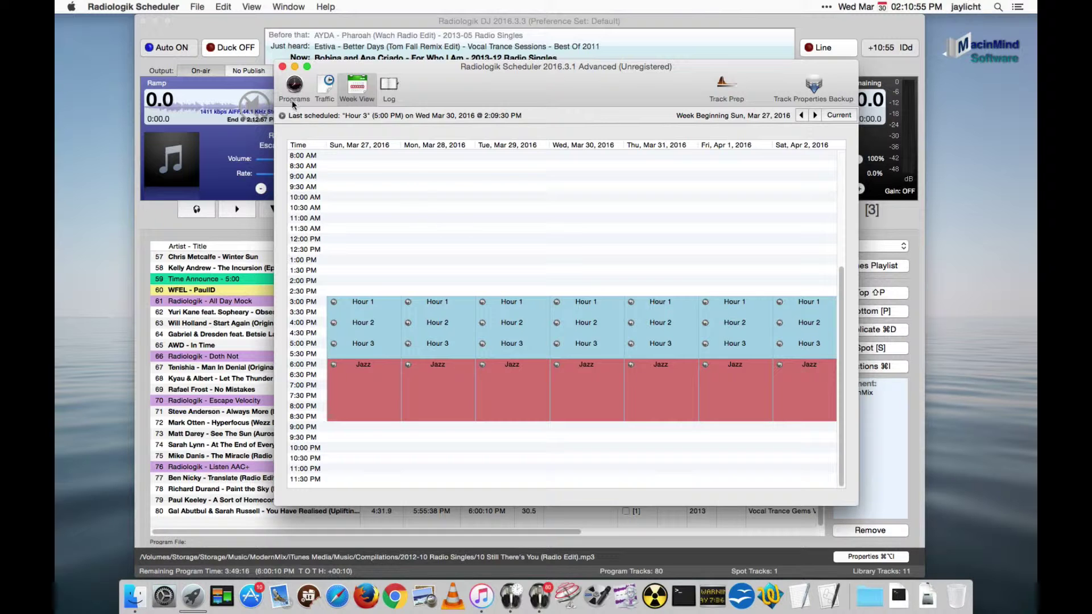
left_click(295, 86)
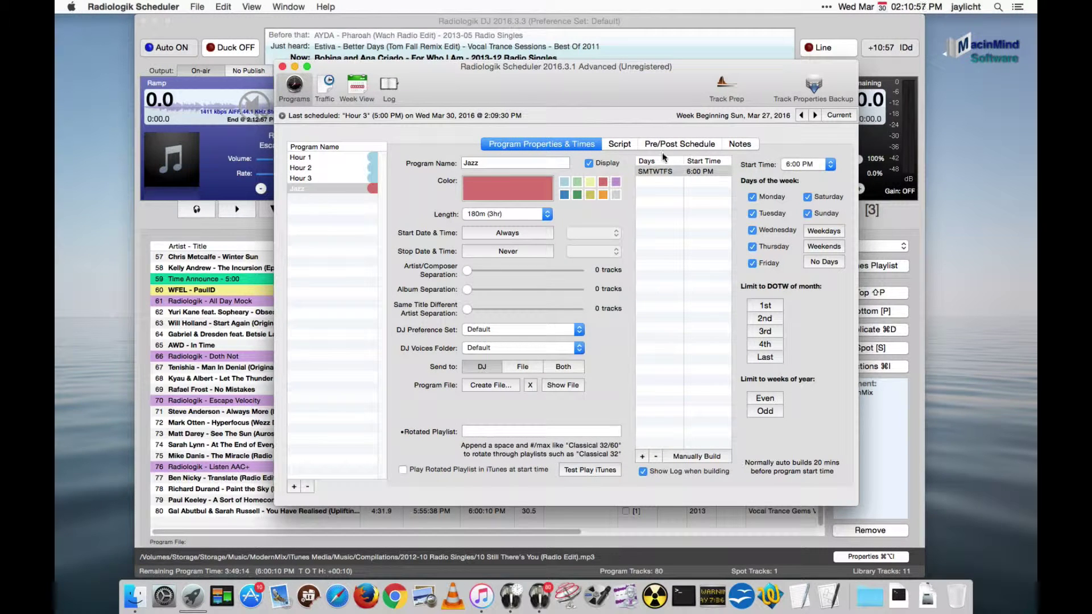
left_click(628, 144)
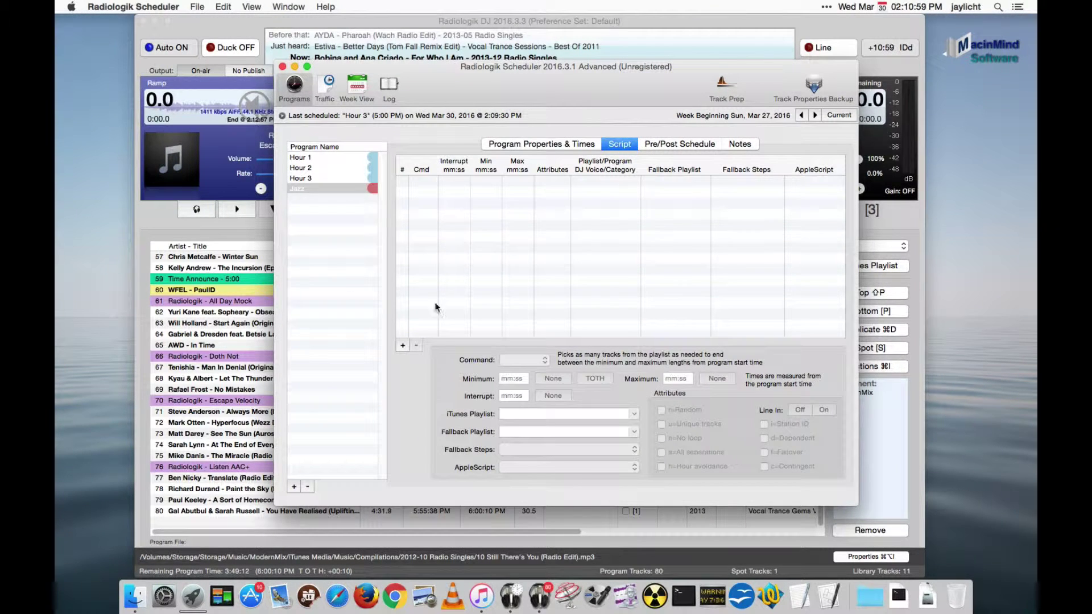
- Add a Jazz script line that picks from •Break (silence) with a 00:00 interrupt
left_click(403, 346)
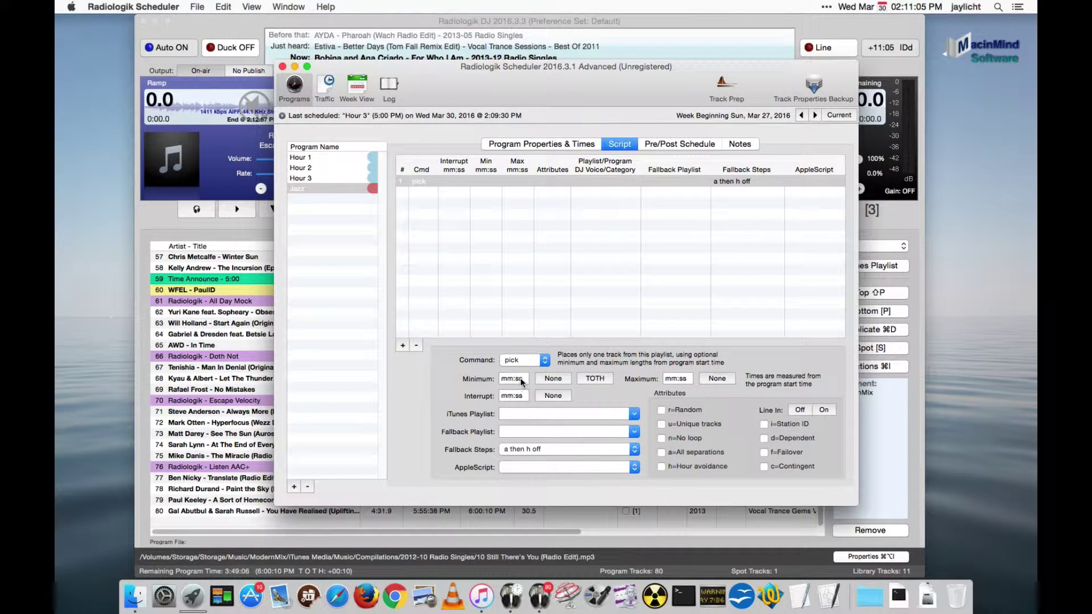
left_click(522, 395)
type("00:000")
key("Tab")
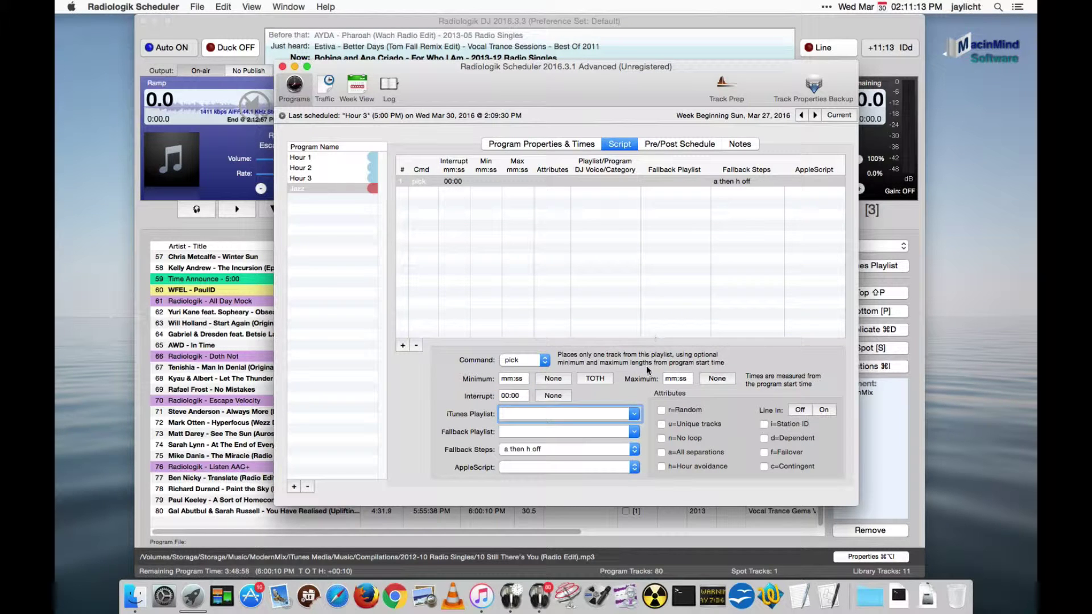
left_click(635, 413)
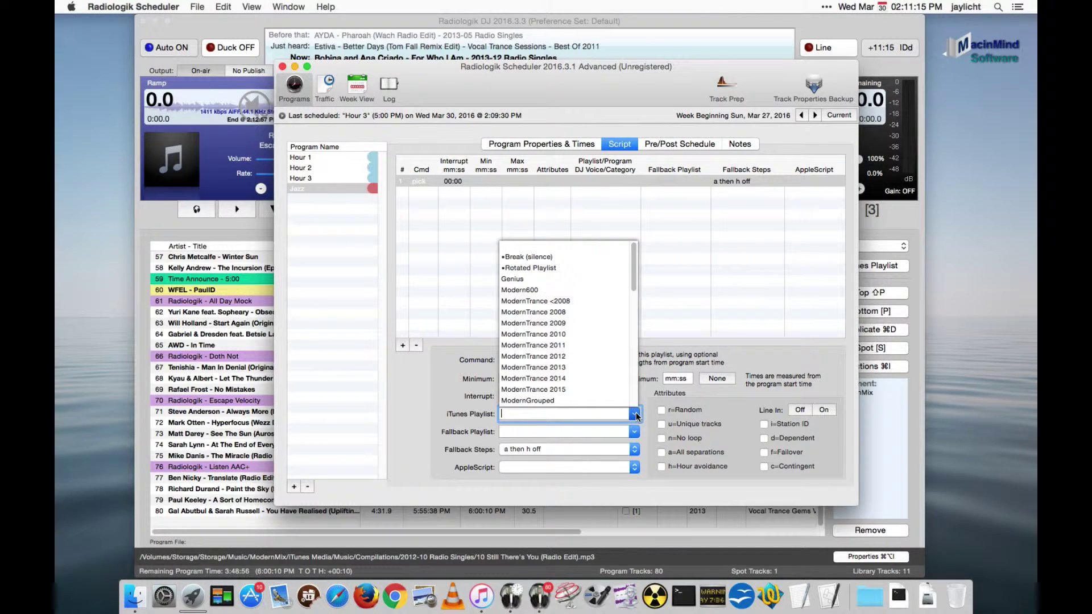
left_click(559, 257)
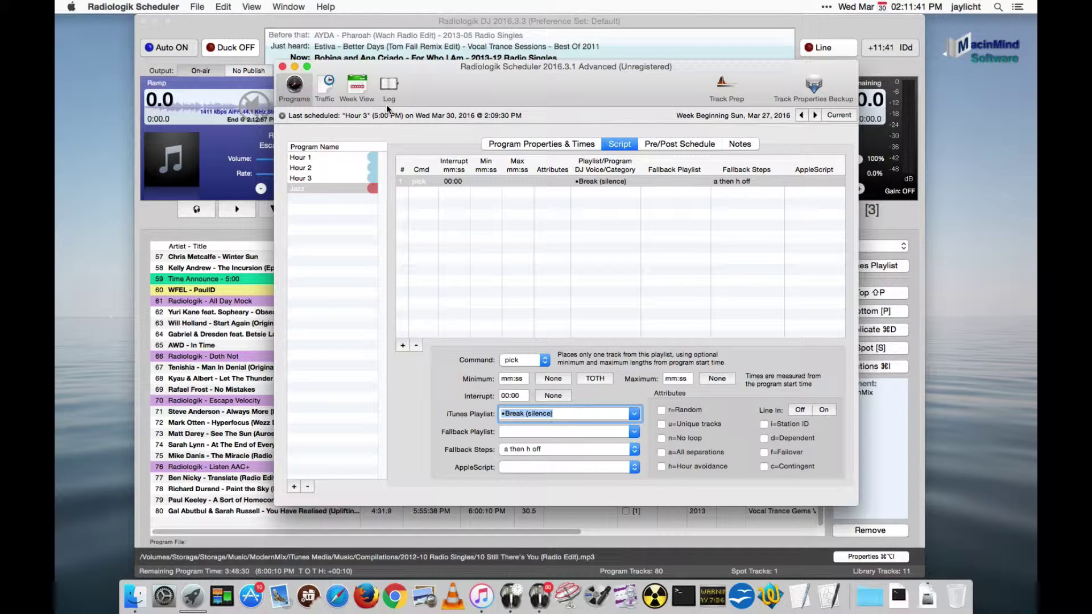
- Remove Saturday and Sunday so Jazz airs on weekdays only
left_click(316, 189)
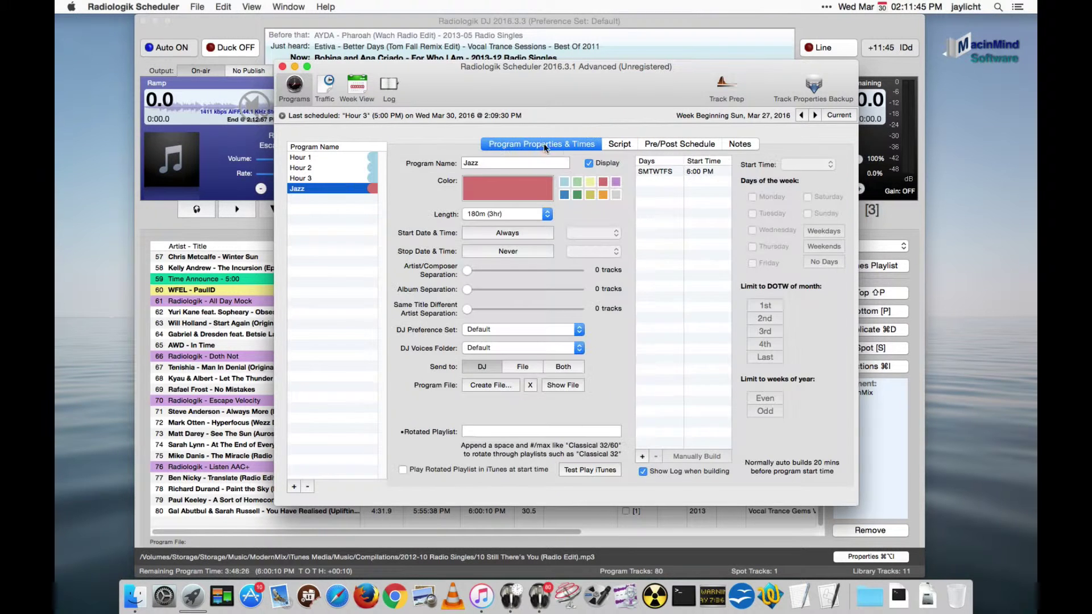
left_click(685, 172)
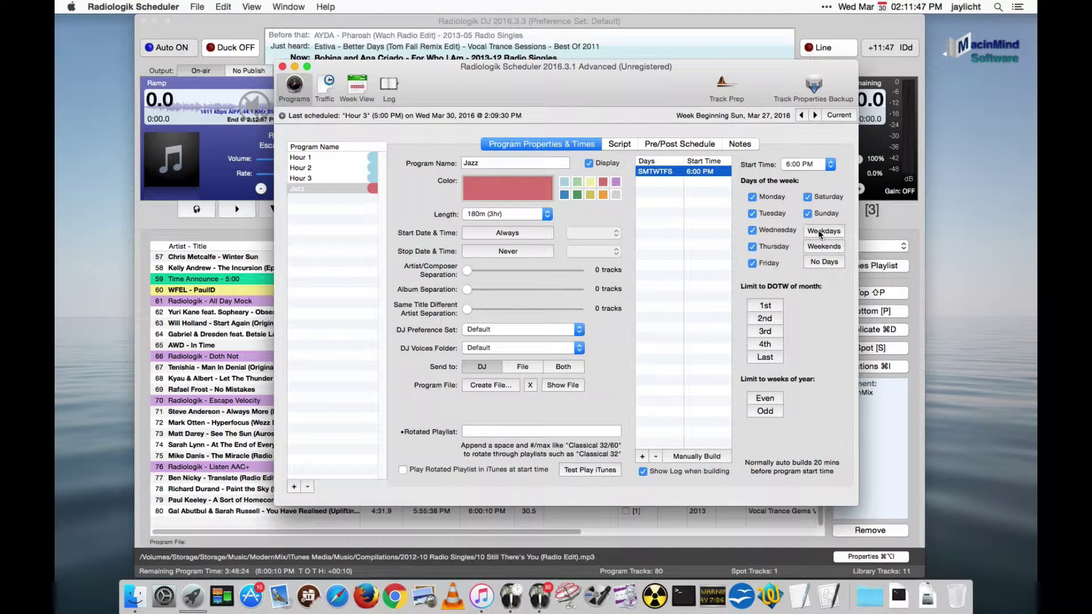
left_click(830, 262)
left_click(823, 231)
- Duplicate Jazz as an orange Classical program scheduled on Saturday and Sunday only
left_click(294, 487)
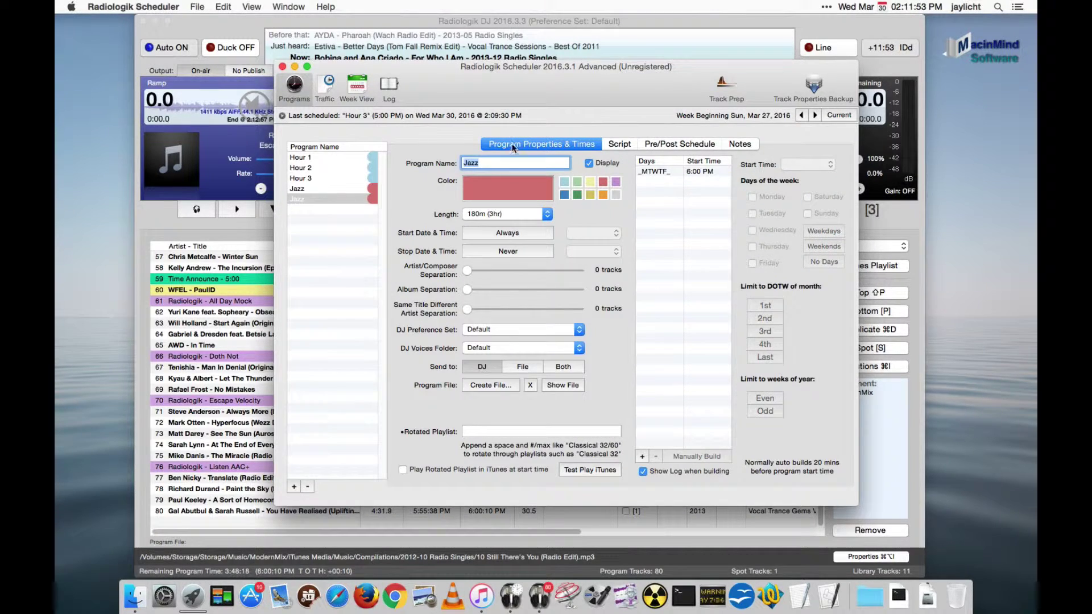
type("Classical")
left_click(691, 172)
left_click(830, 248)
left_click(824, 261)
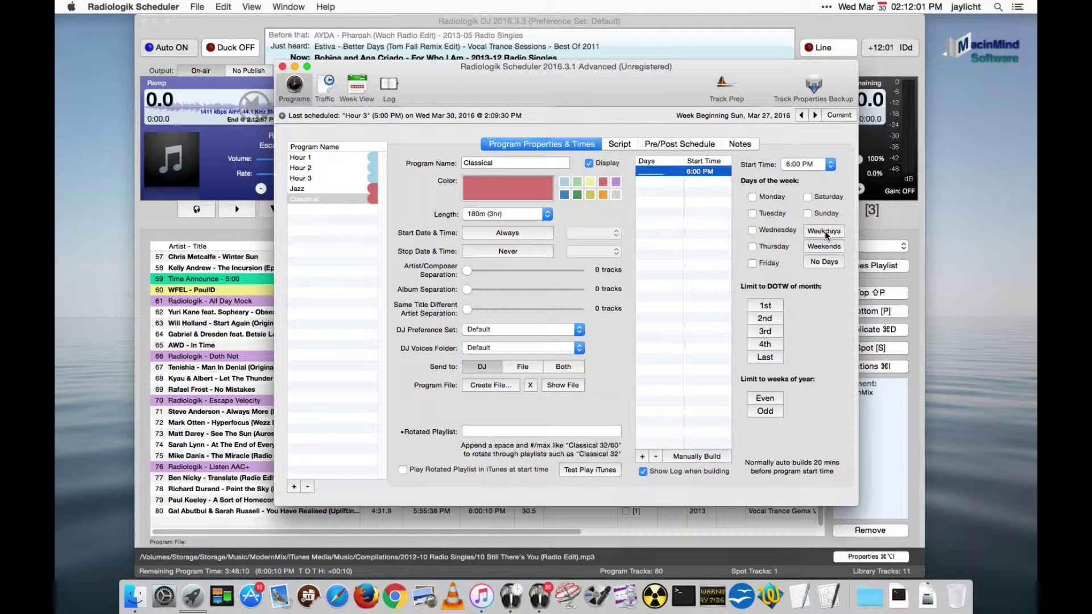
left_click(825, 248)
left_click(602, 194)
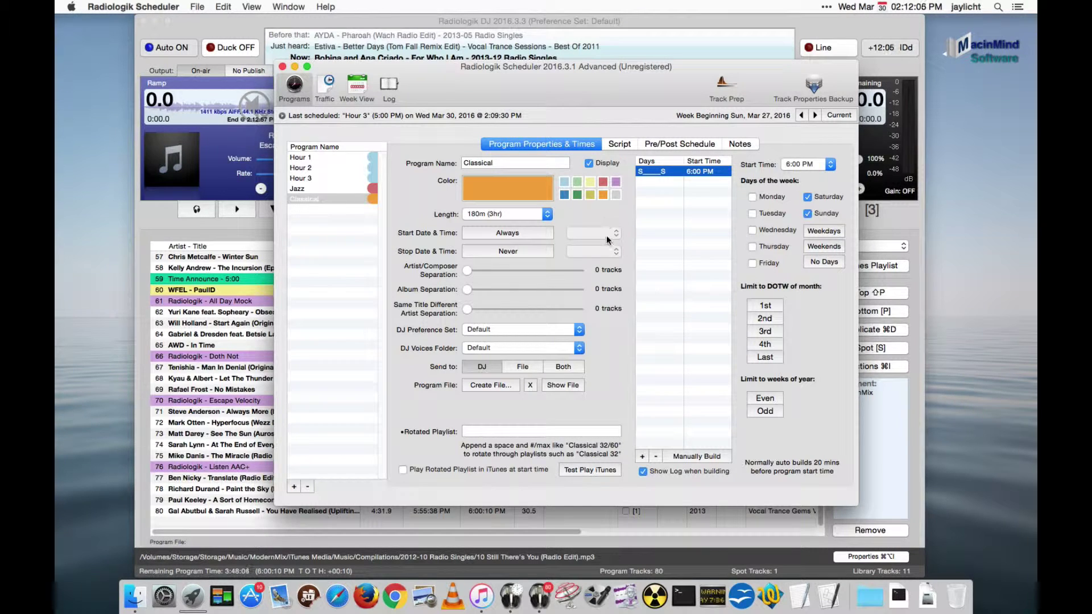
left_click(358, 85)
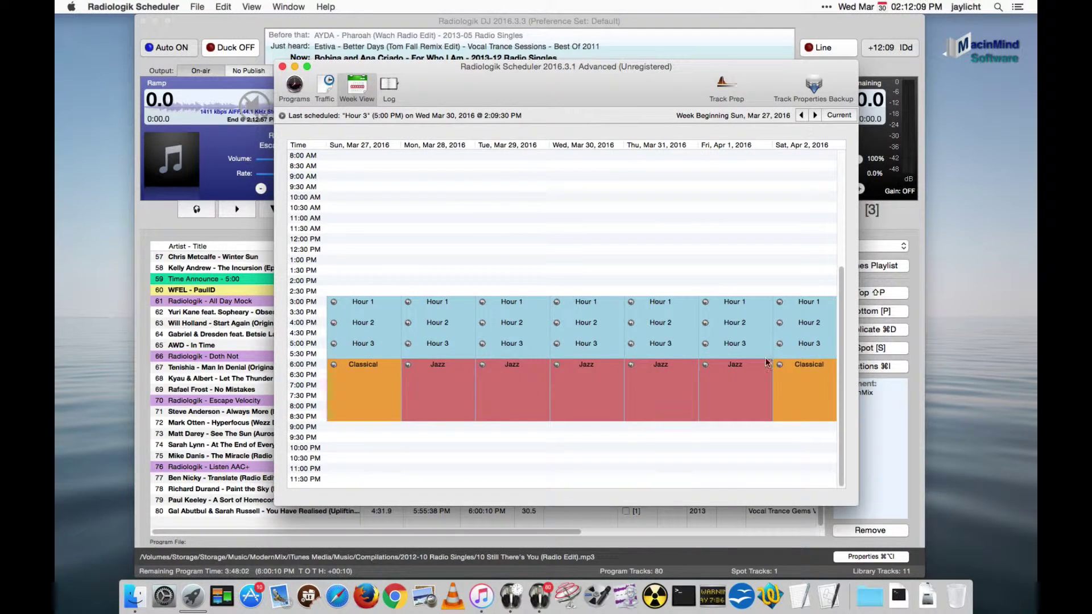
left_click(294, 91)
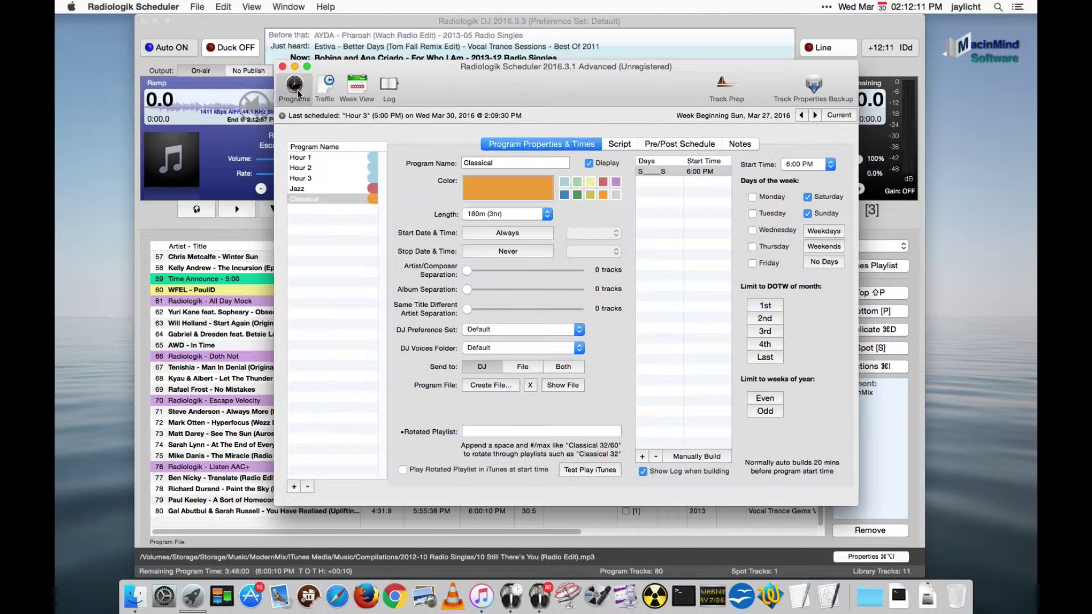
- Insert an upnext step as row 12 of the Hour 3 script, before the final pick
left_click(619, 143)
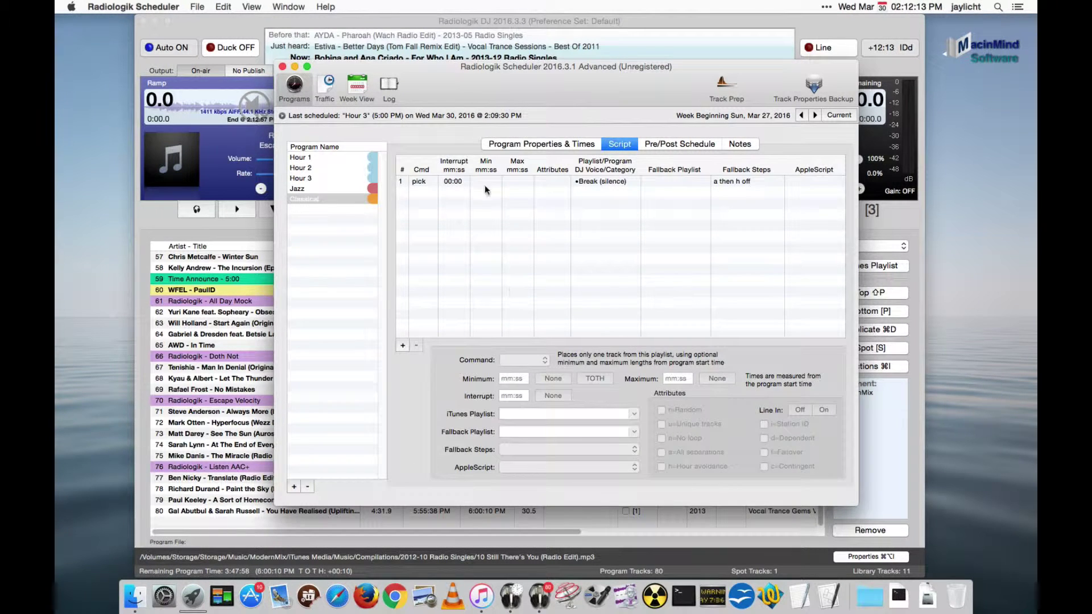
left_click(306, 178)
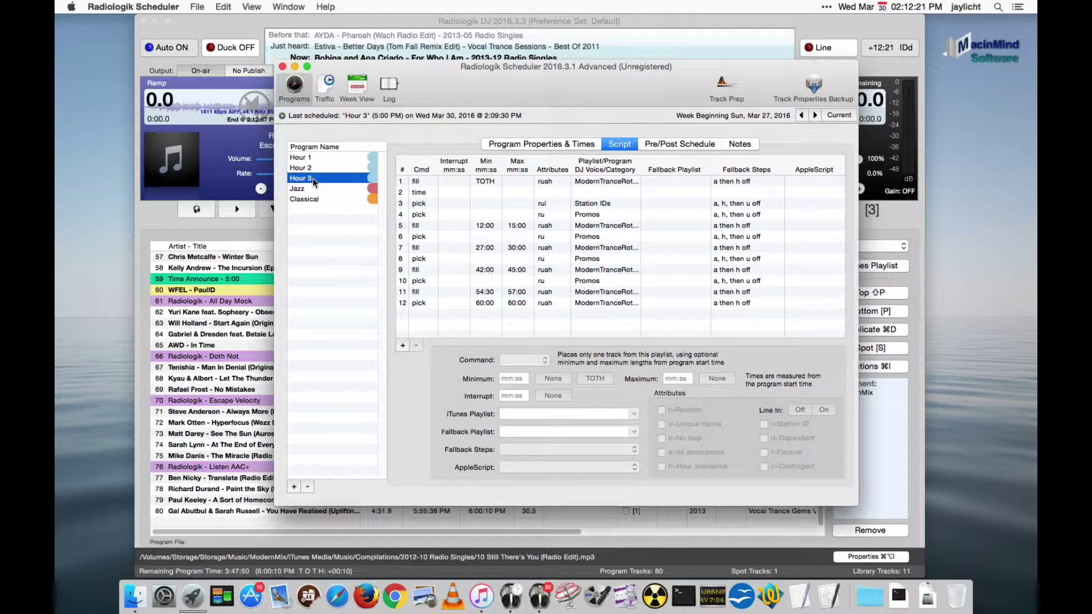
left_click(402, 345)
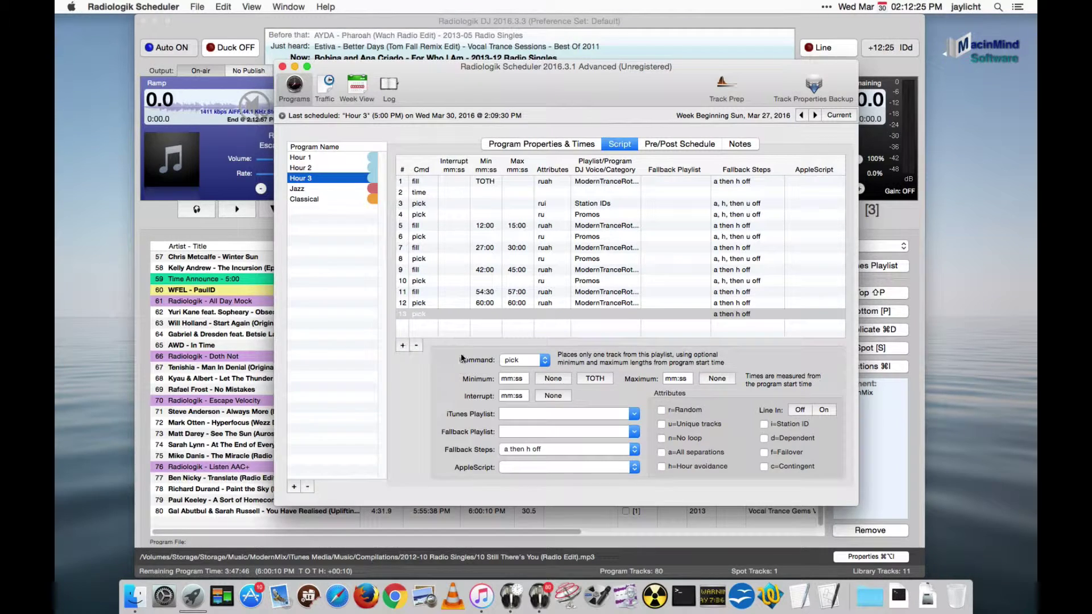
left_click_drag(463, 316, 464, 303)
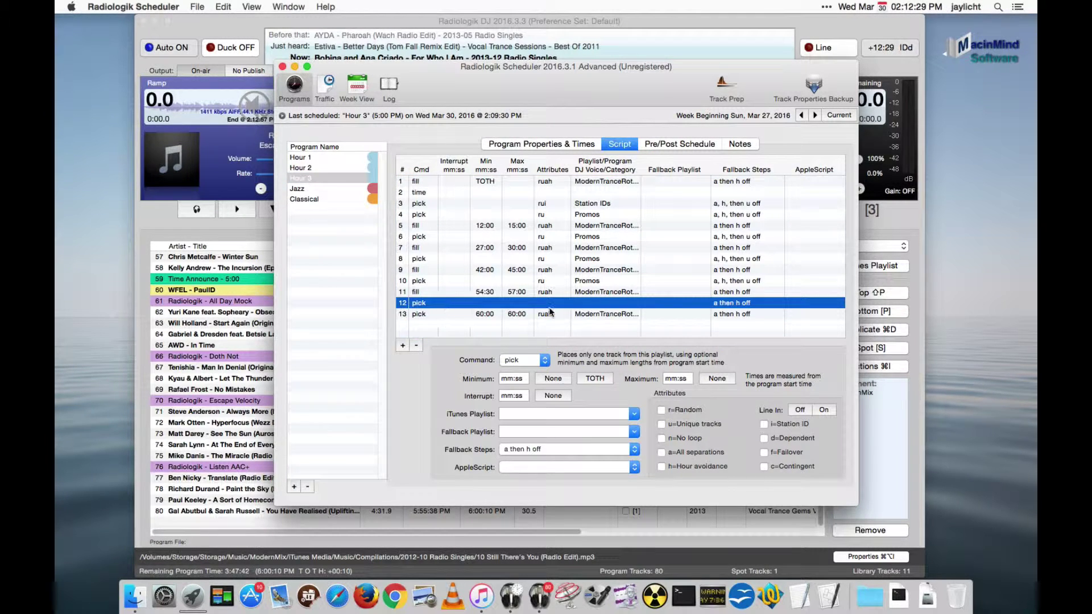
left_click(526, 360)
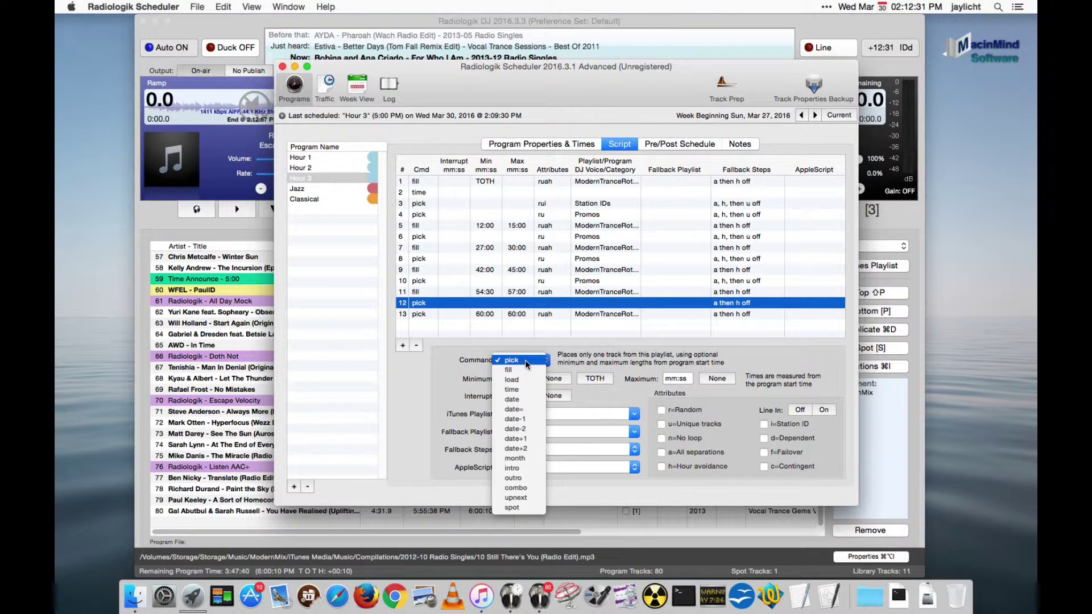
left_click(531, 496)
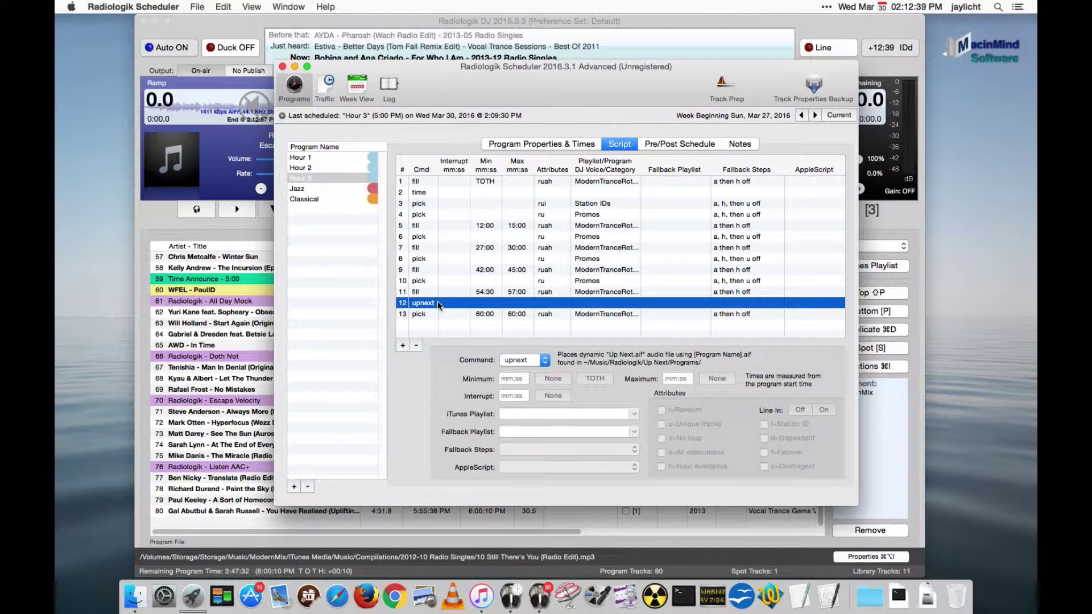
- Check the Jazz and Classical scripts and properties, then return to the Hour 3 script
left_click(315, 189)
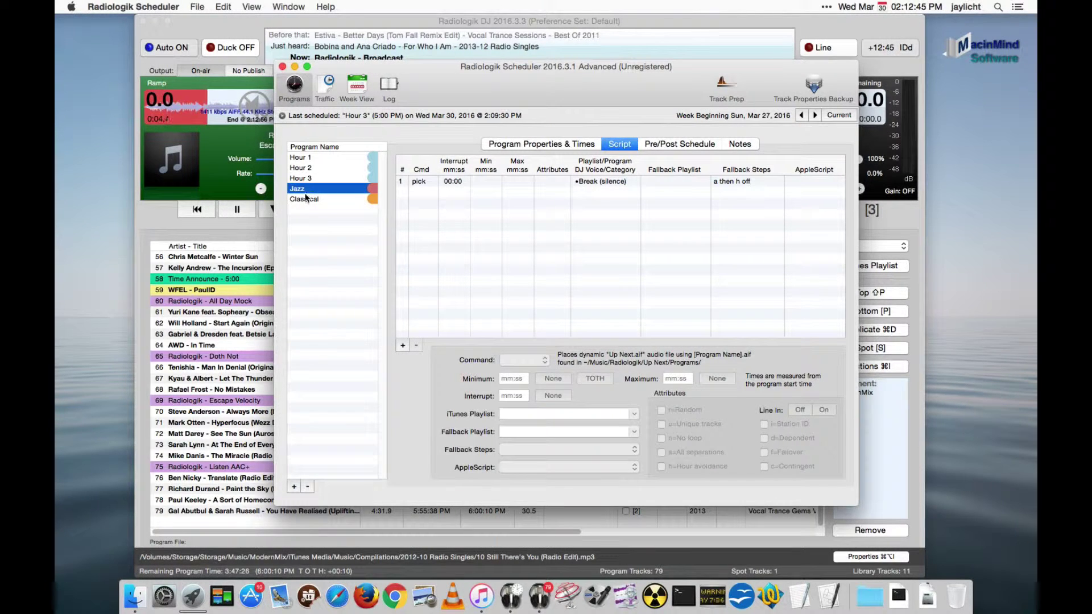
left_click(312, 200)
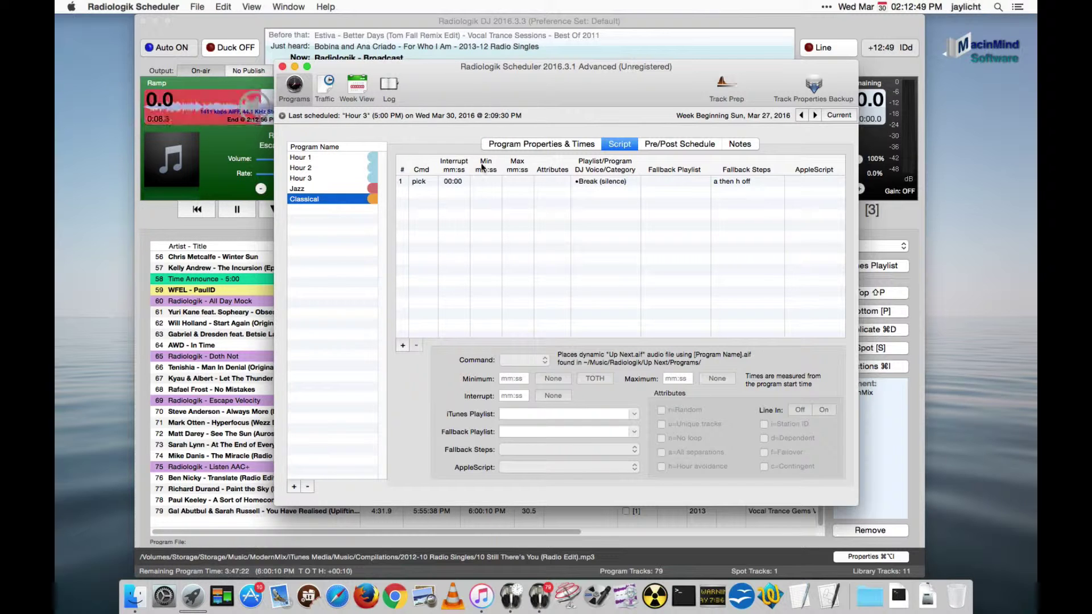
left_click(304, 189)
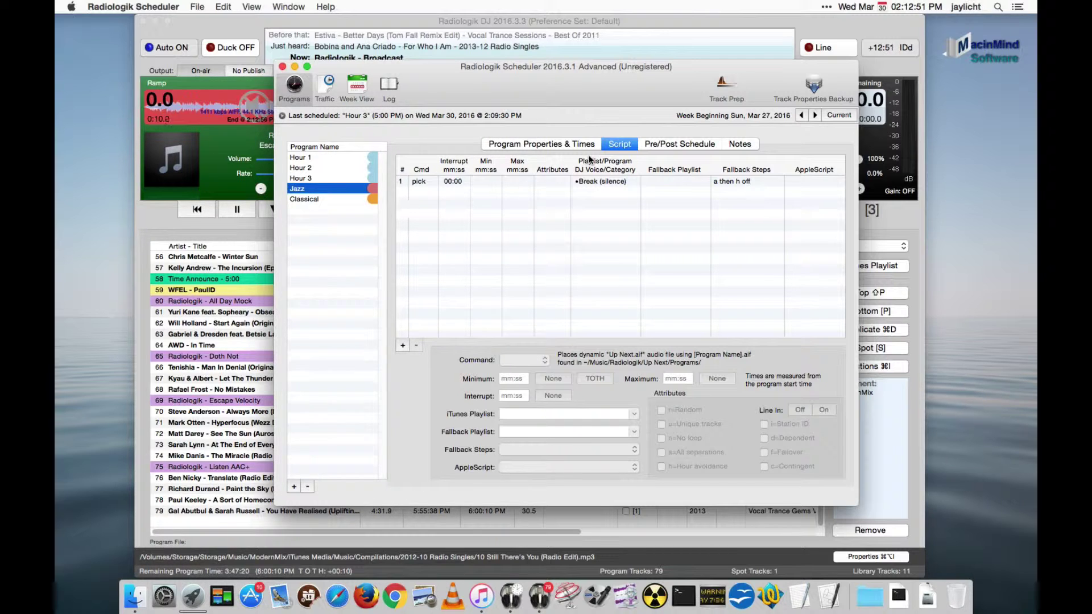
left_click(559, 144)
left_click(618, 144)
key("Up")
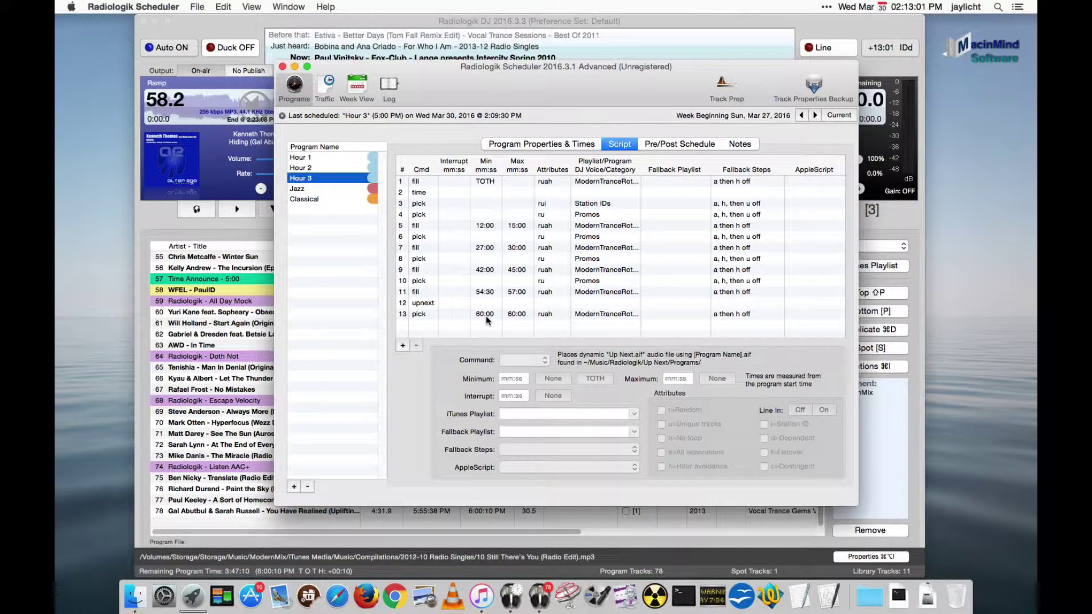
- In Finder, open the Music > Radiologik > Up Next folder
left_click(136, 597)
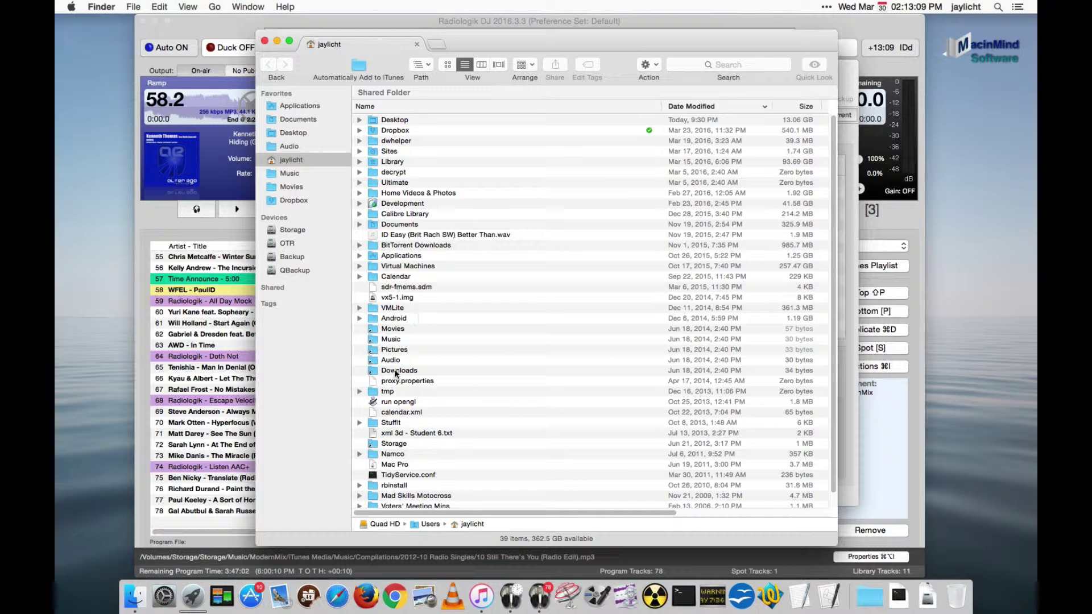
double_click(399, 339)
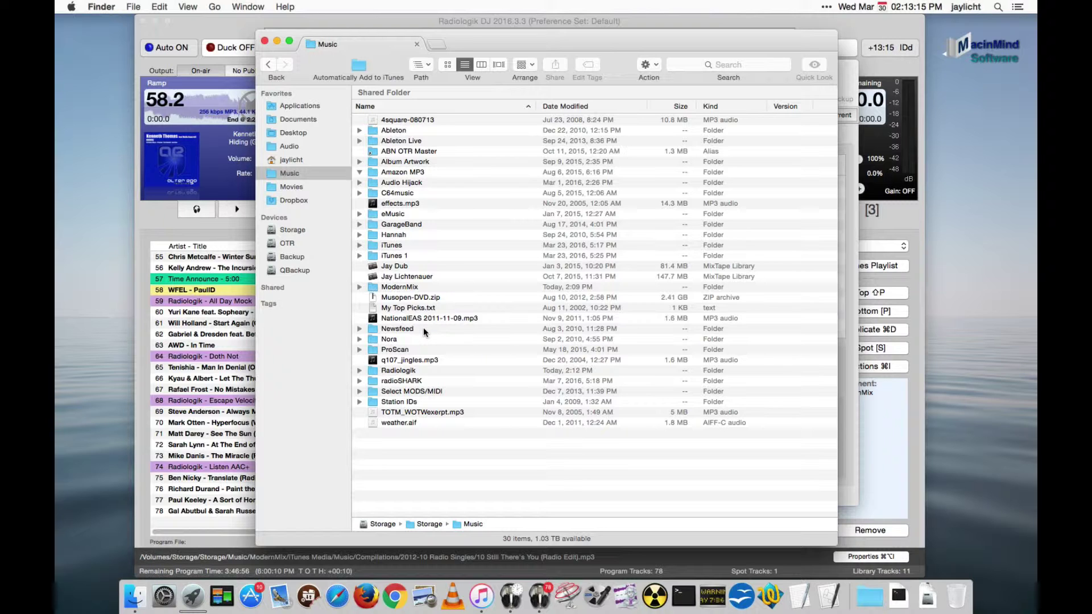
key("r")
key("super+Down")
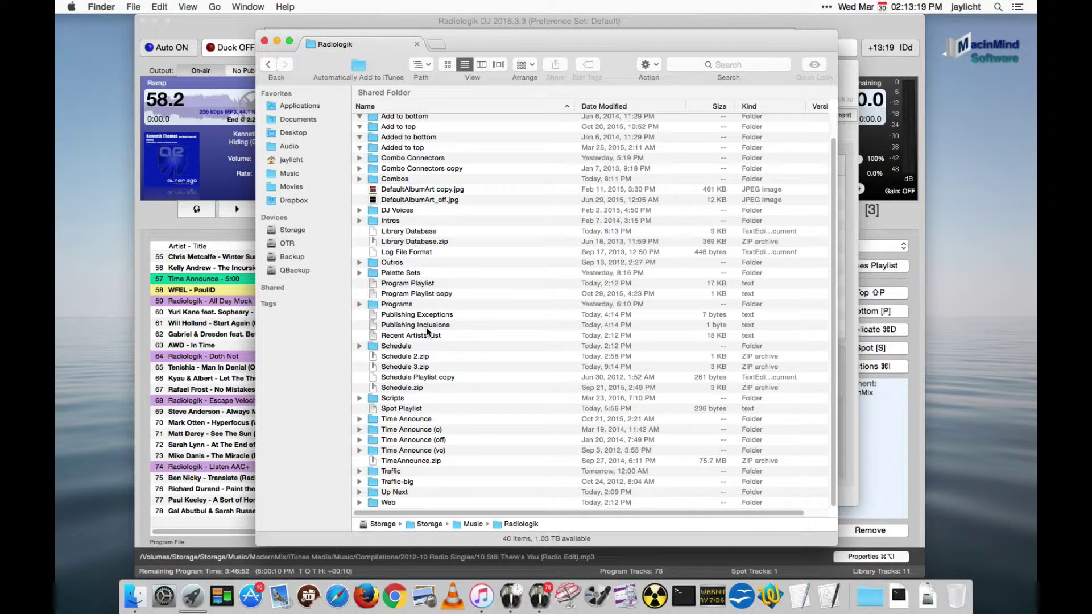
scroll(521, 380, "up", 2)
scroll(497, 244, "down", 2)
key("u")
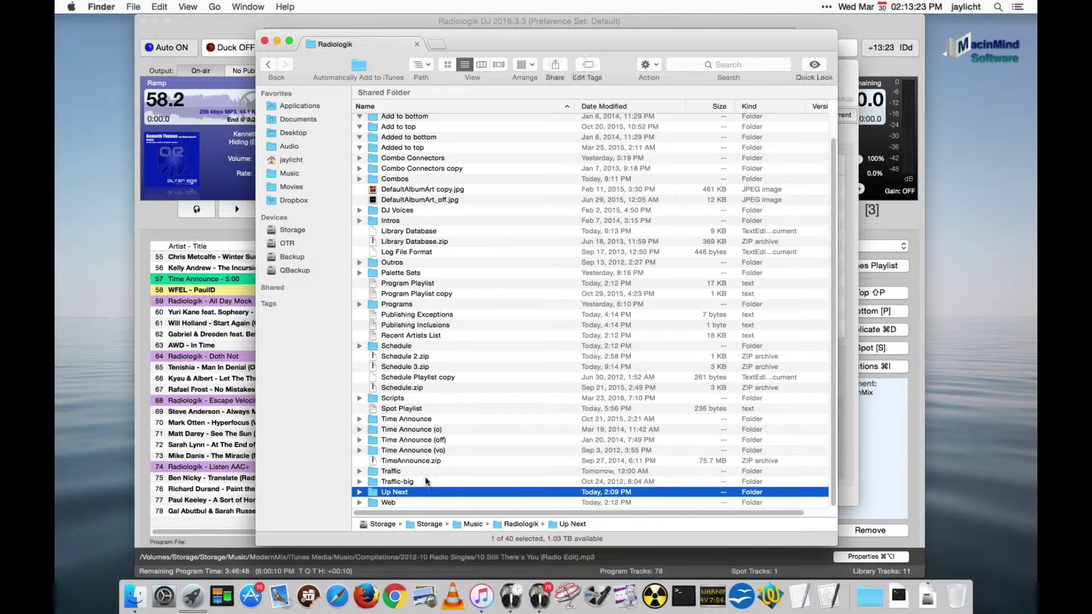
double_click(436, 494)
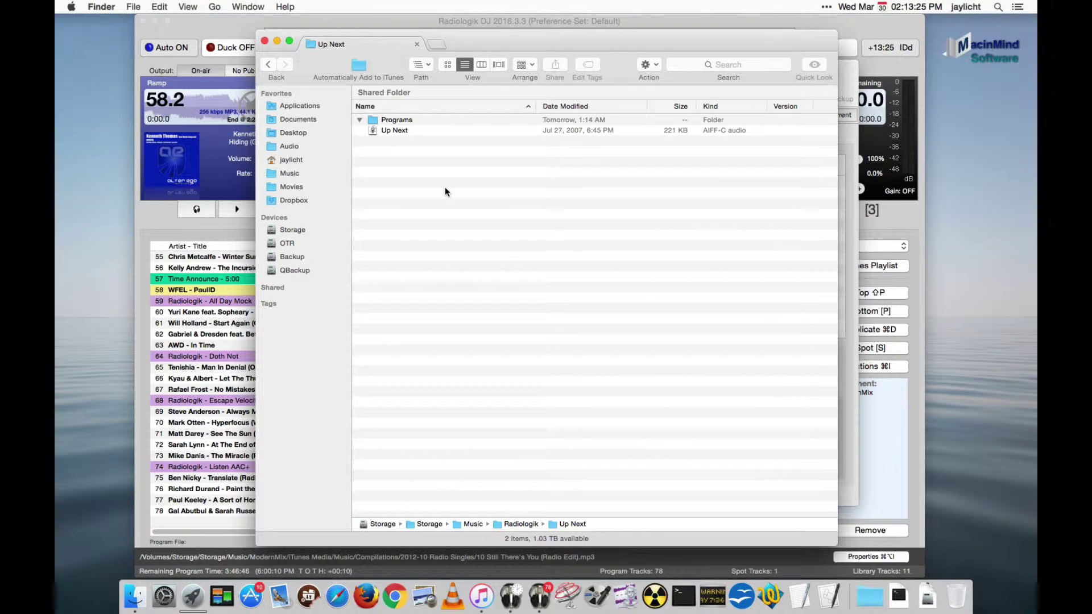
- Confirm the Programs subfolder is empty and return to Up Next
left_click(406, 119)
double_click(406, 119)
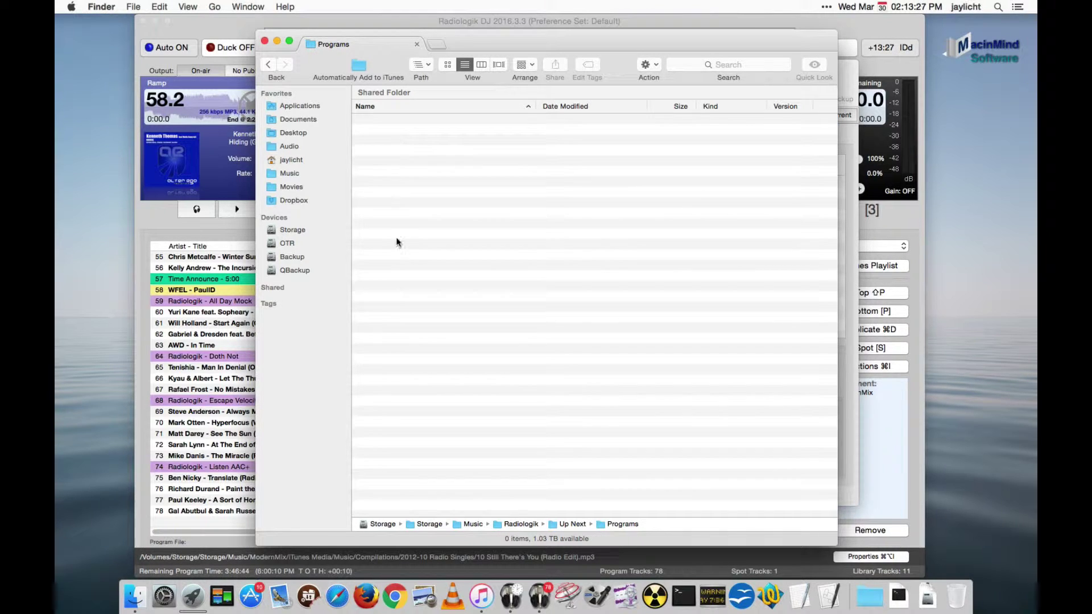
key("super+Up")
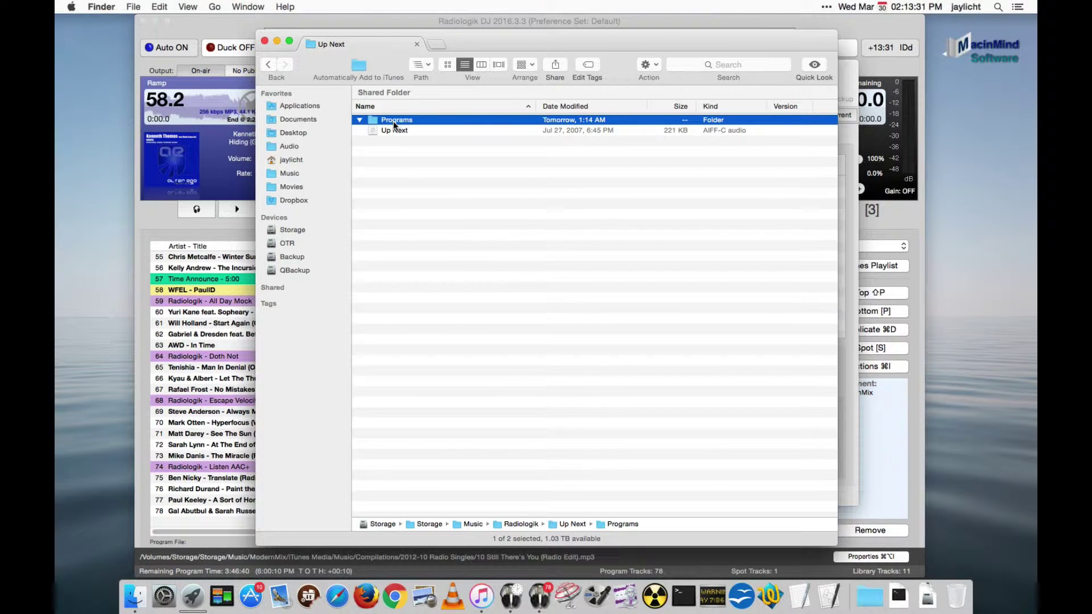
- Record a 2.78-second voice clip in Untitled and a 2.32-second clip in a new Untitled 2
left_click(628, 595)
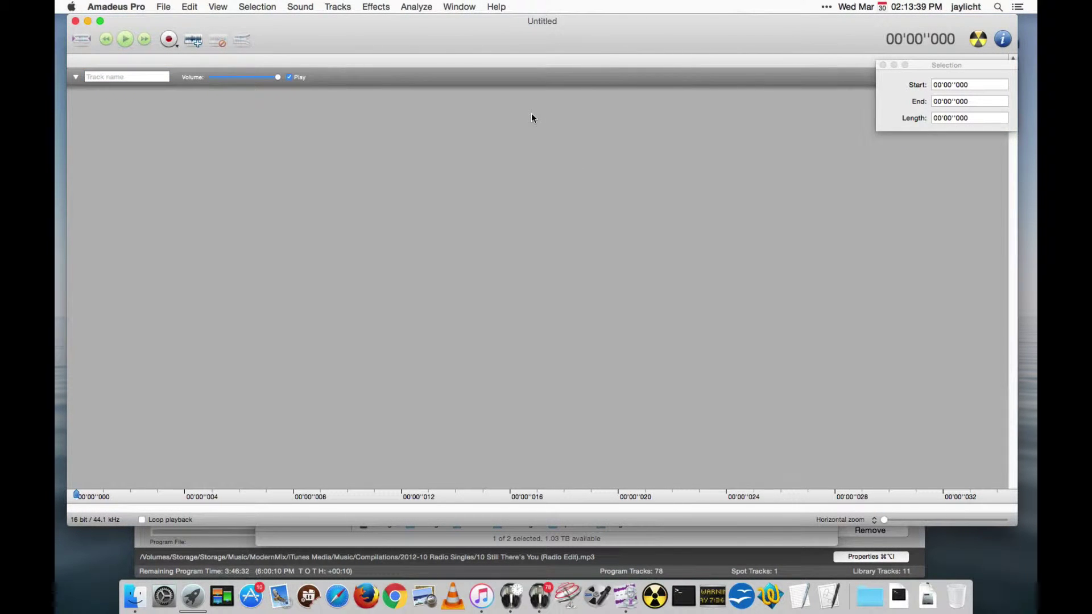
key("super+r")
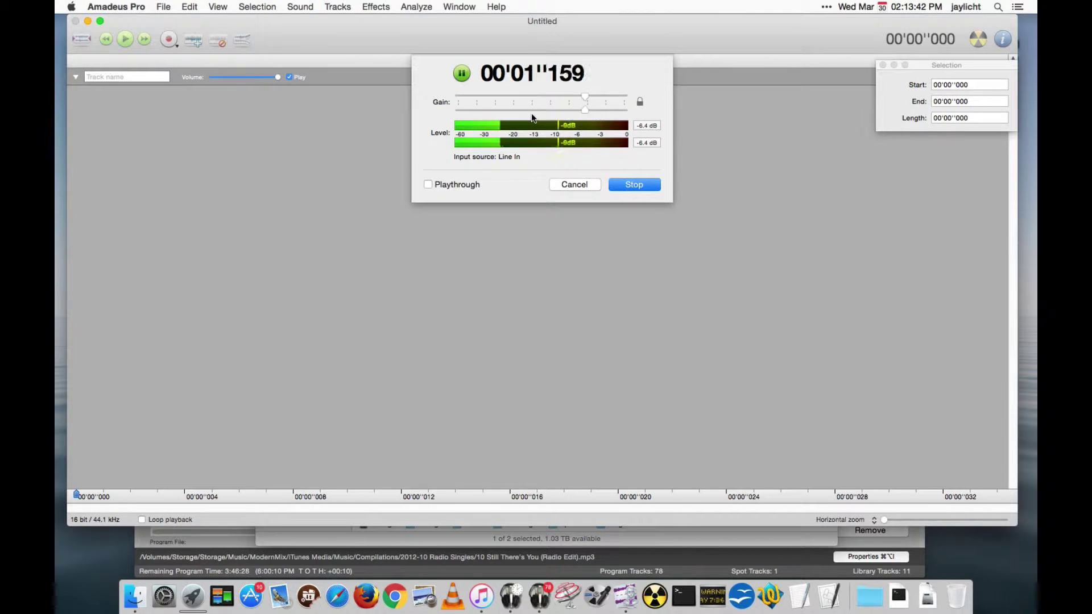
left_click(643, 181)
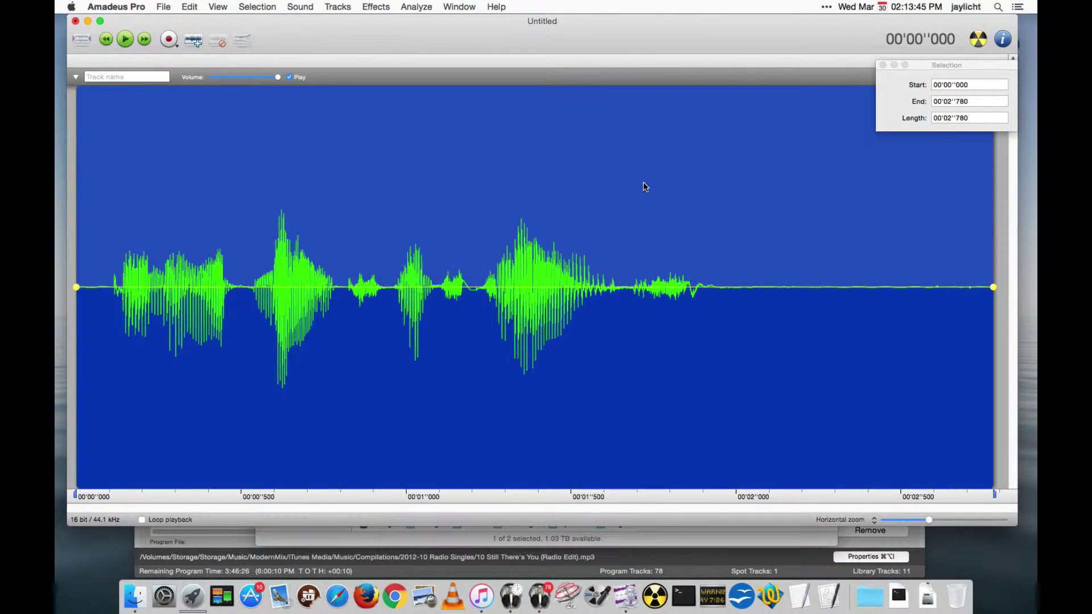
key("super+n")
key("super+r")
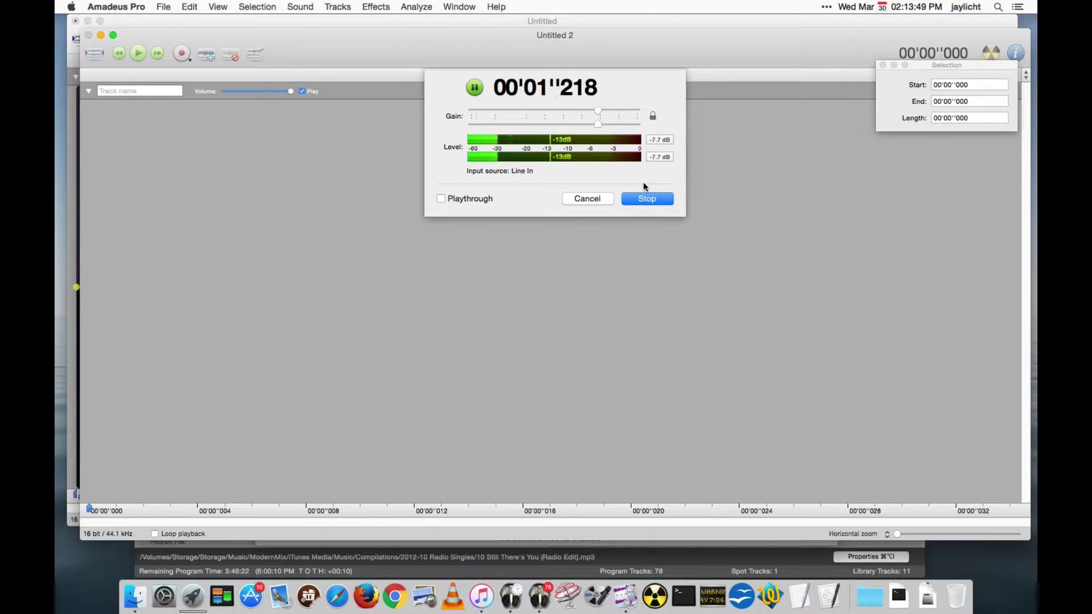
key("Return")
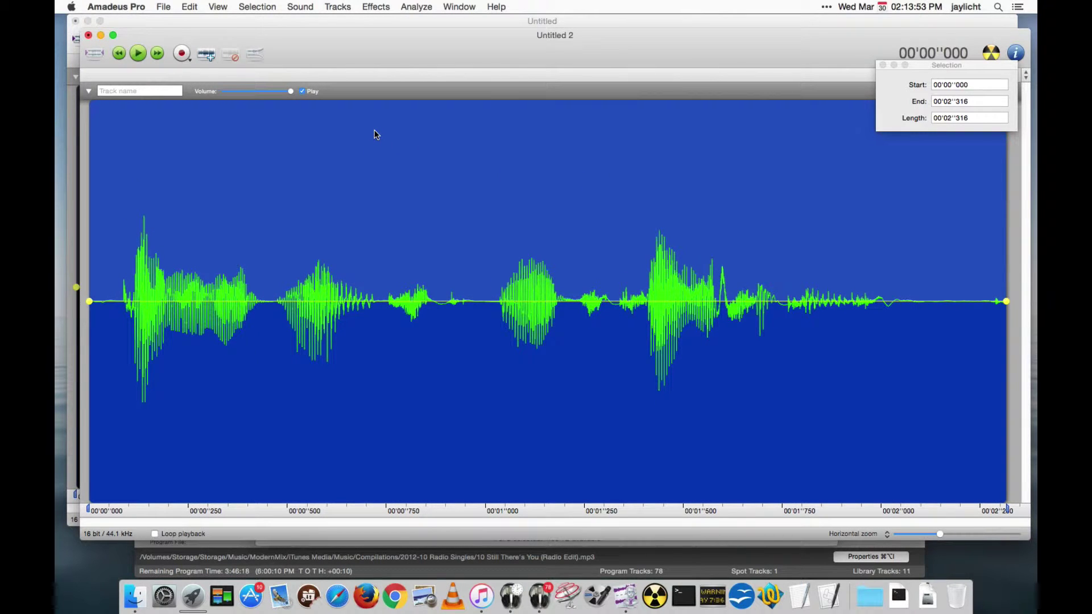
- Save the Untitled 2 recording as Classical.aif in the Programs folder and play it back
key("super+s")
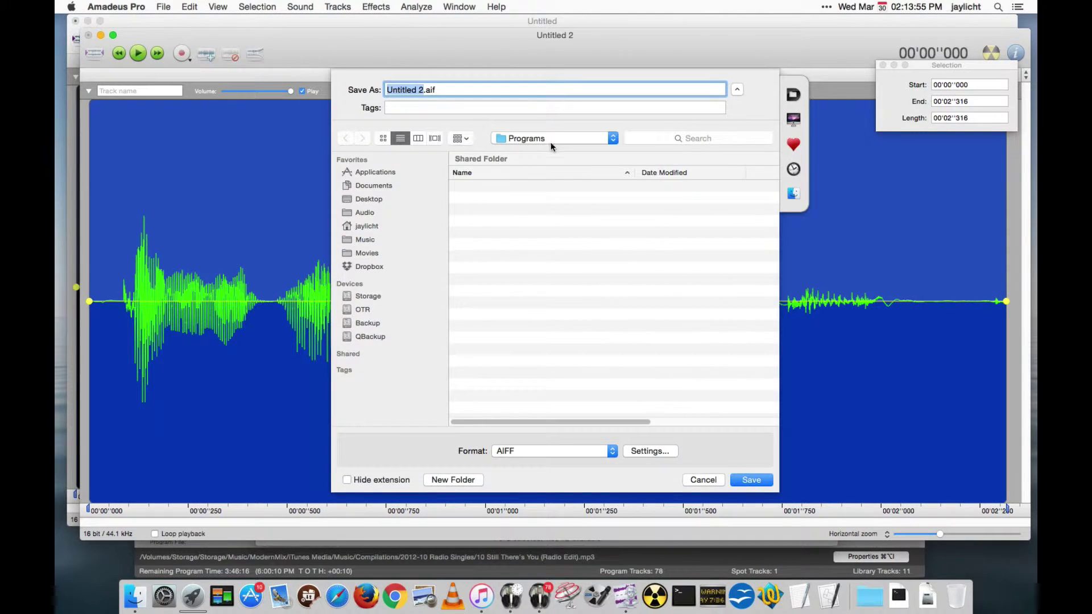
left_click(557, 139)
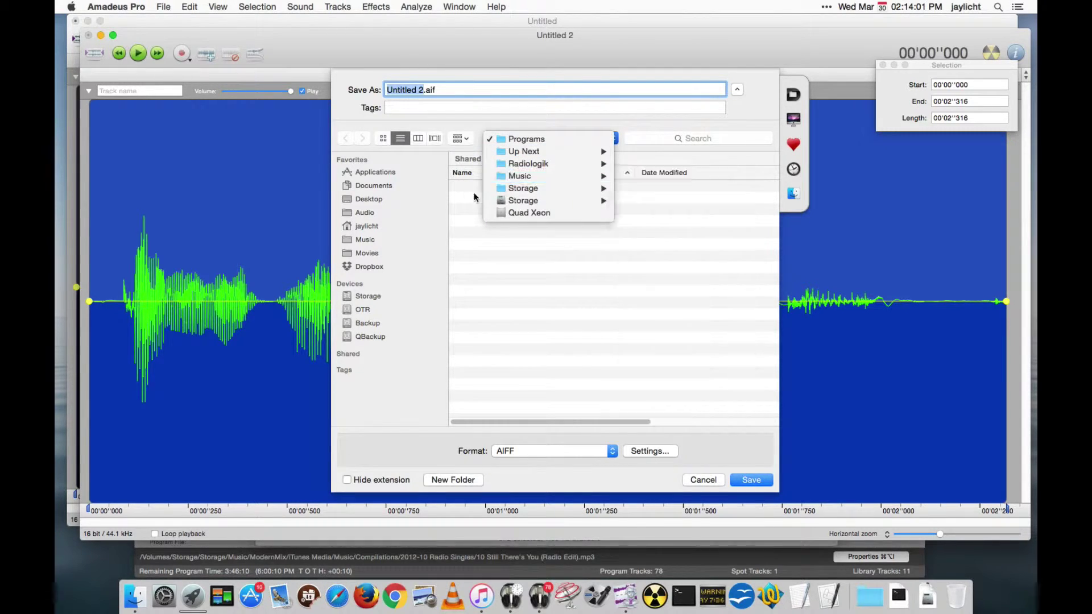
left_click(530, 140)
type("Classical")
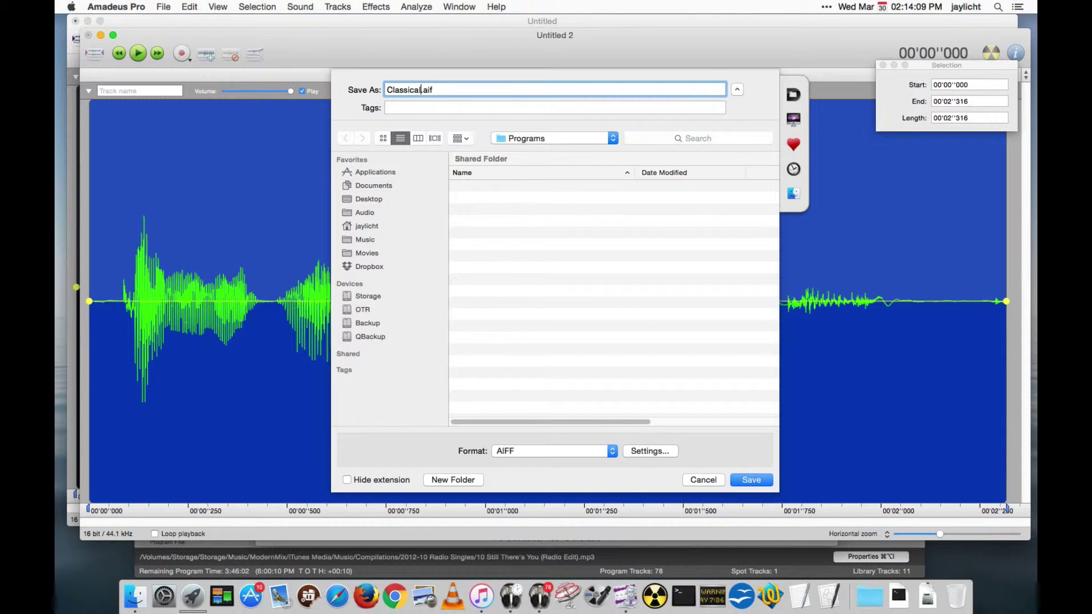
key("Return")
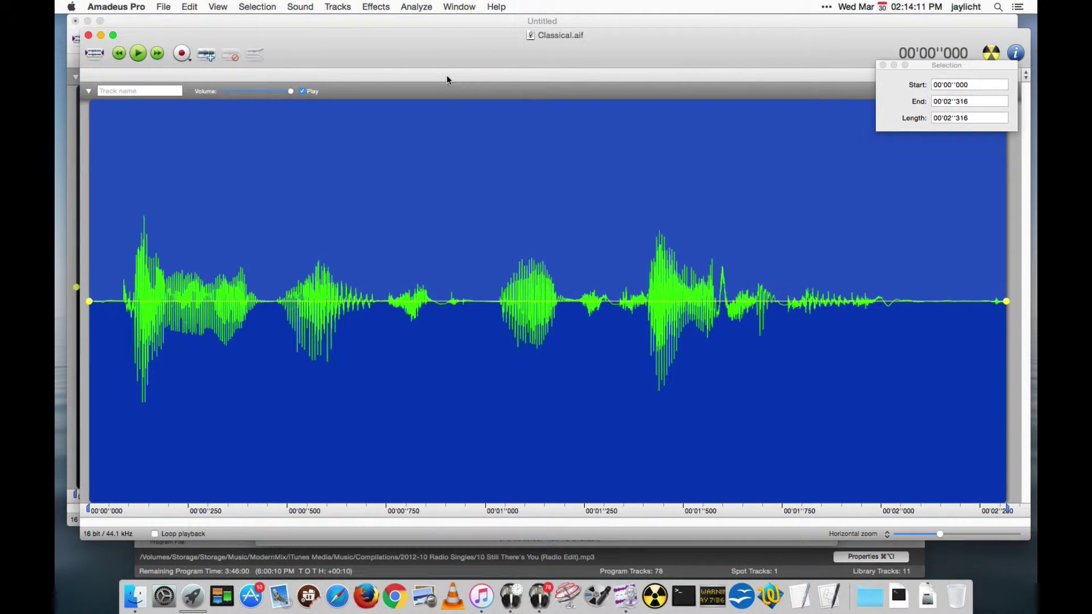
key("space")
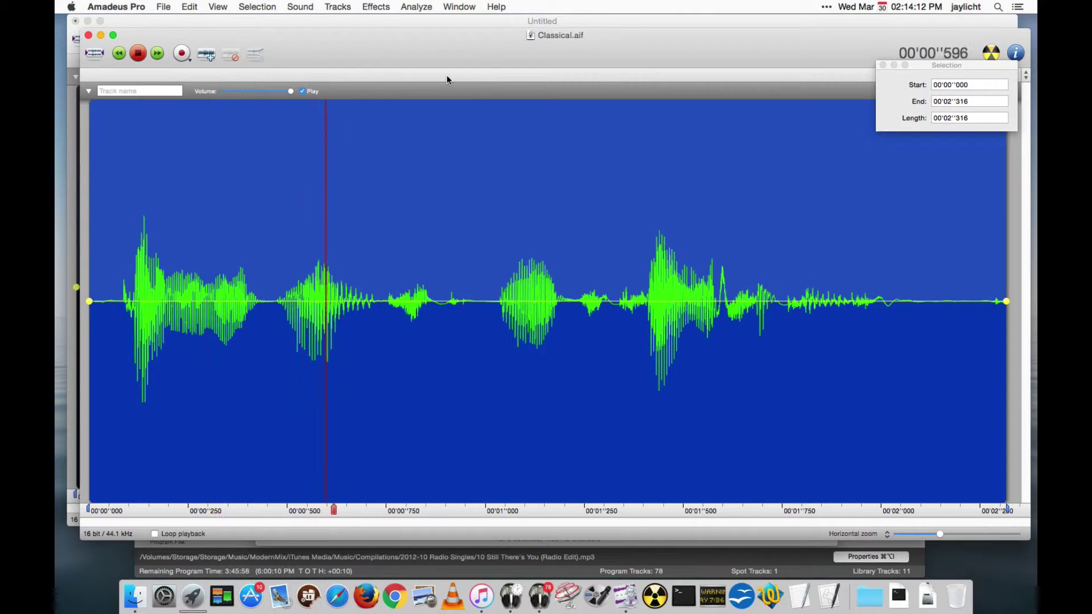
- Save the Untitled recording as Jazz.aif in the same Programs folder
left_click(430, 21)
key("super+s")
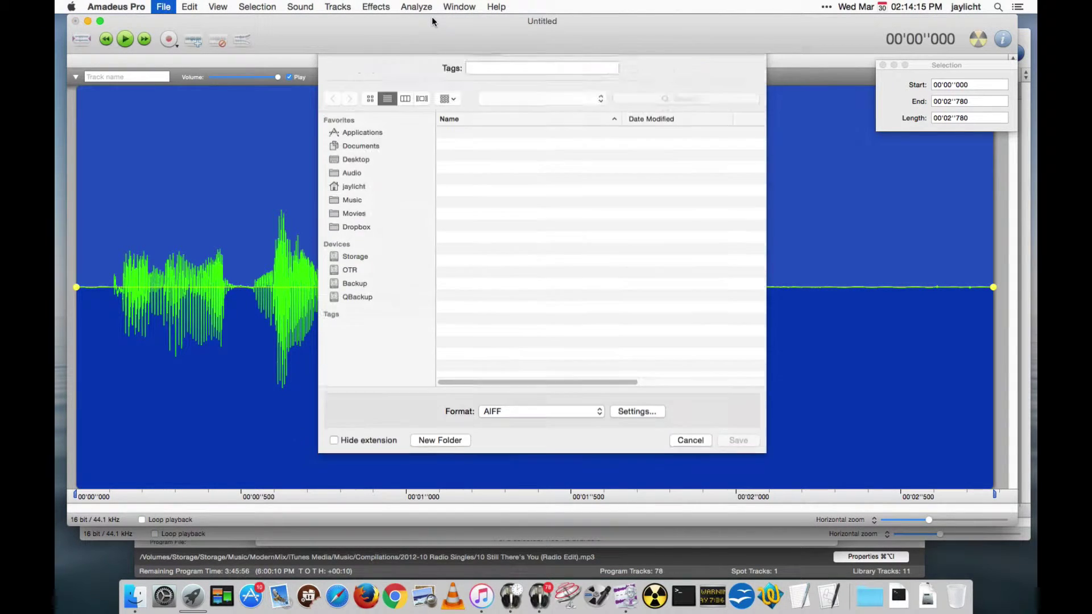
type("Jazz.aif")
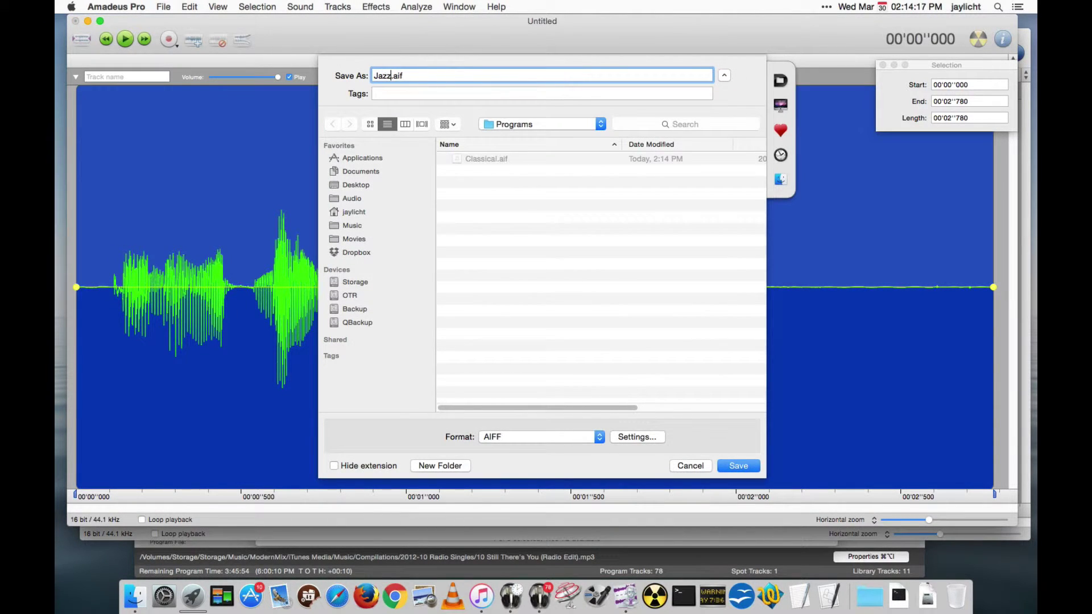
left_click(739, 466)
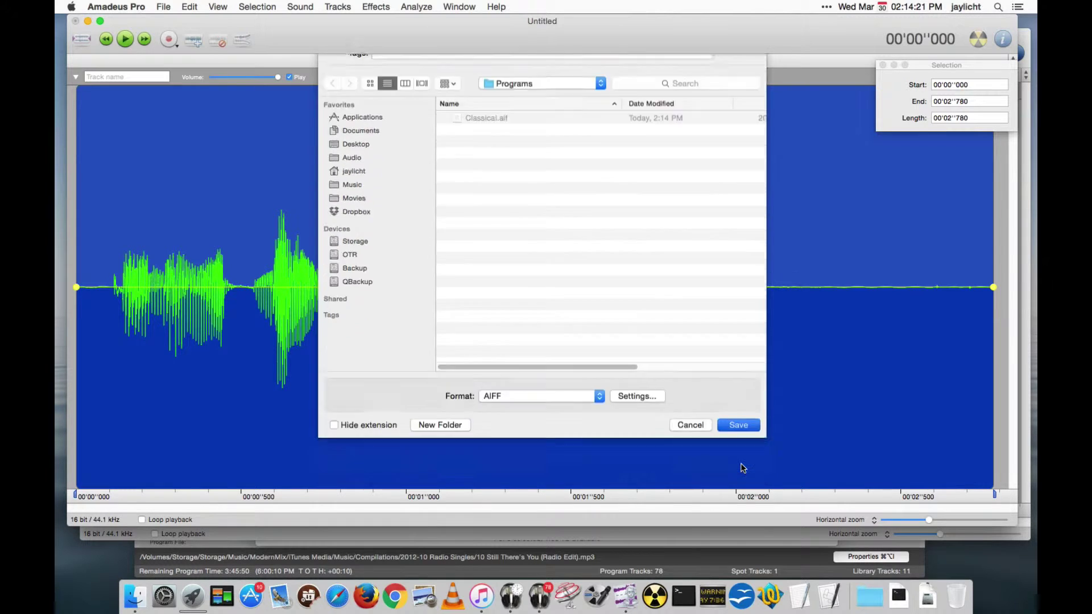
- Close the Jazz and Classical windows, confirm both files in Programs, and return to Radiologik DJ
left_click(75, 22)
left_click(90, 37)
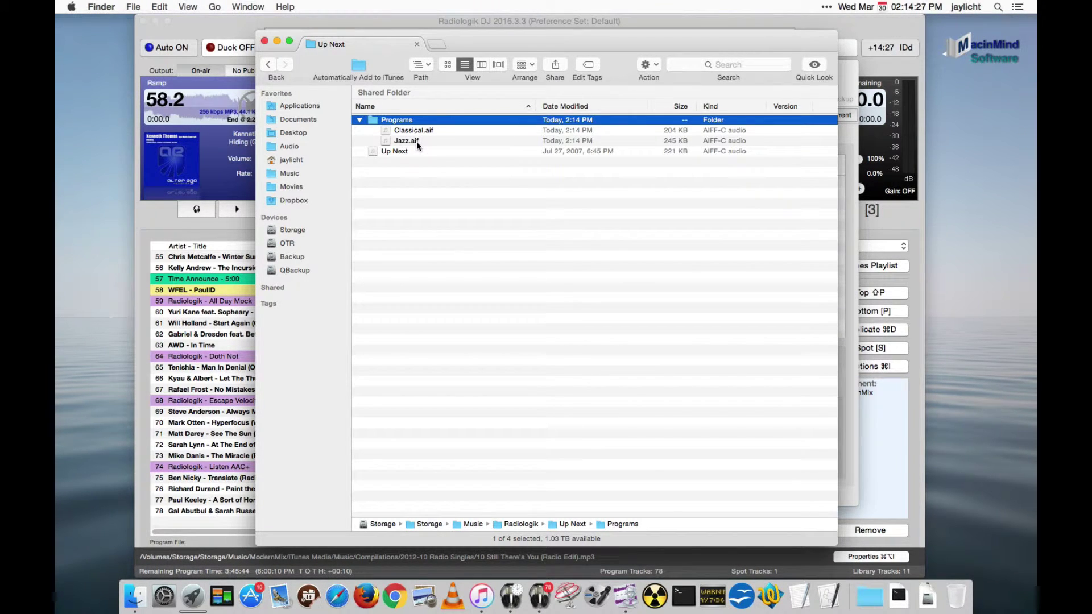
left_click(390, 154)
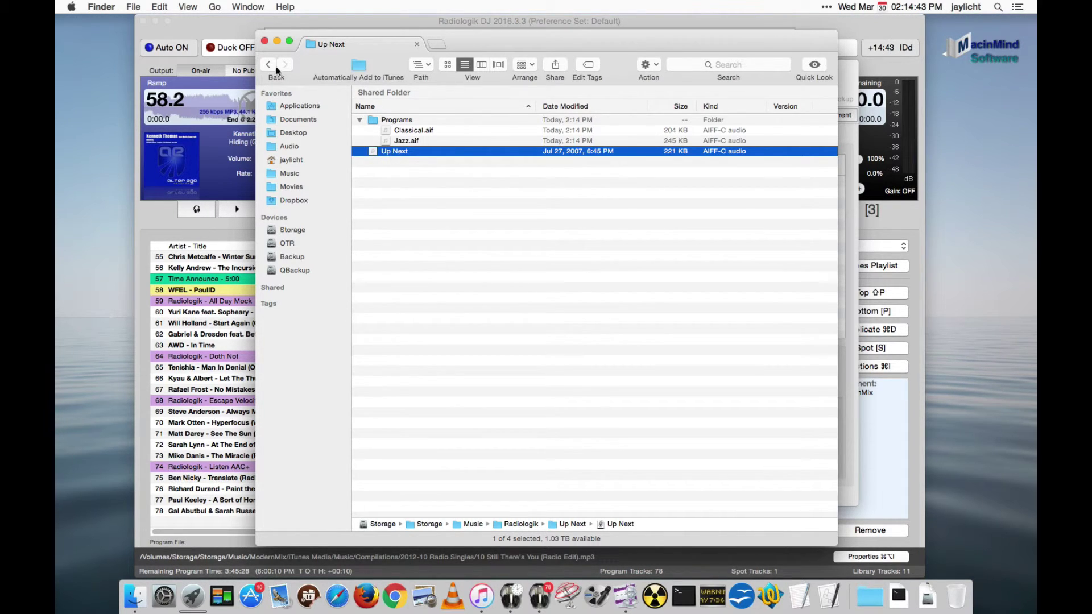
left_click(231, 40)
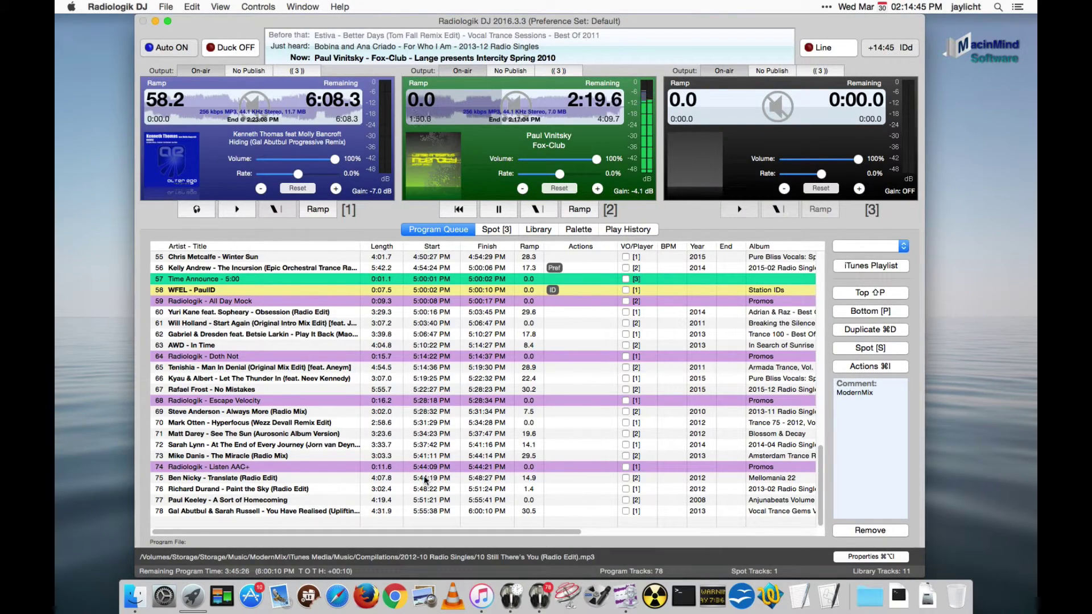
scroll(428, 455, "up", 15)
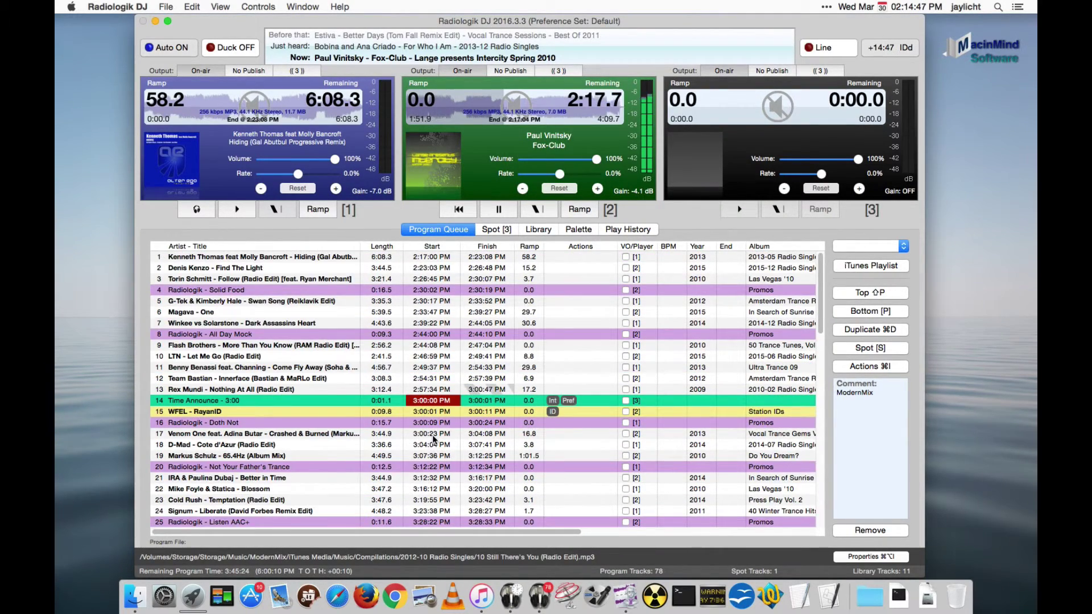
scroll(432, 435, "down", 12)
scroll(434, 438, "down", 3)
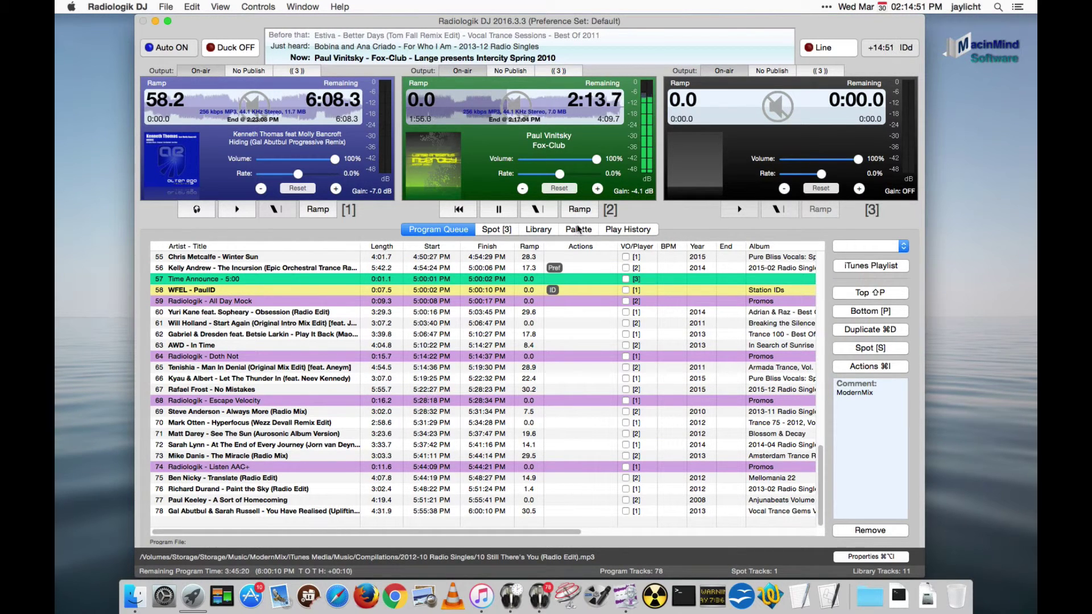
scroll(586, 391, "up", 15)
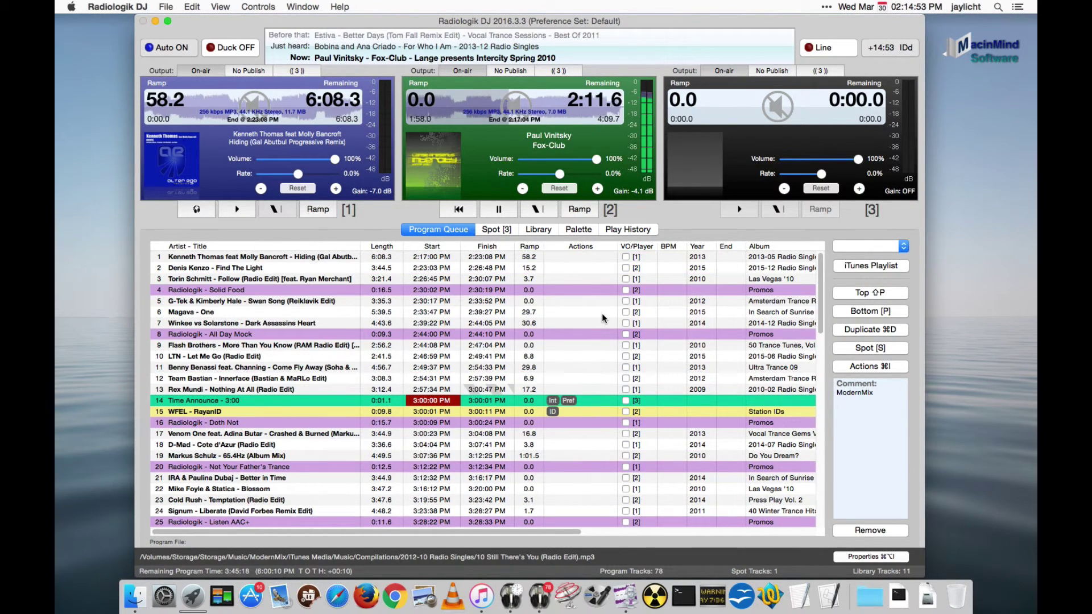